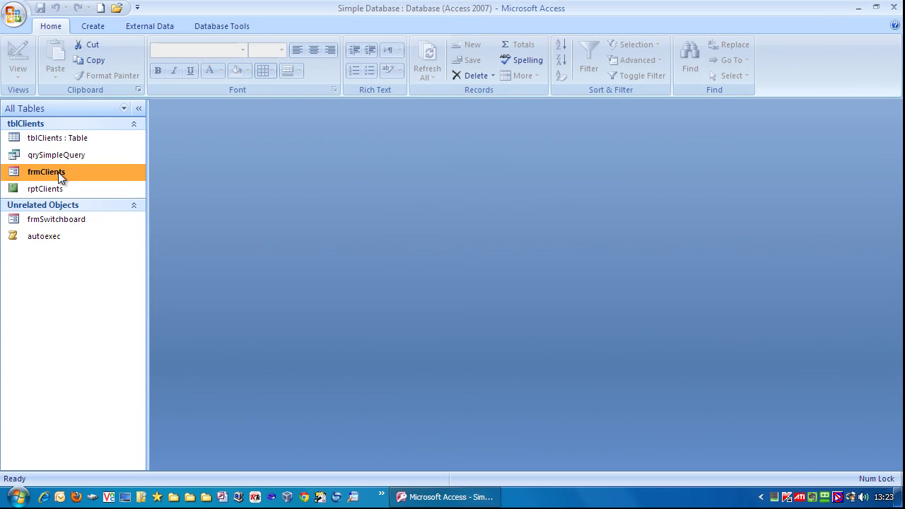
Open the frmClients form in Design View, examine the controls in its Detail section, and close the form.
right_click(174, 122)
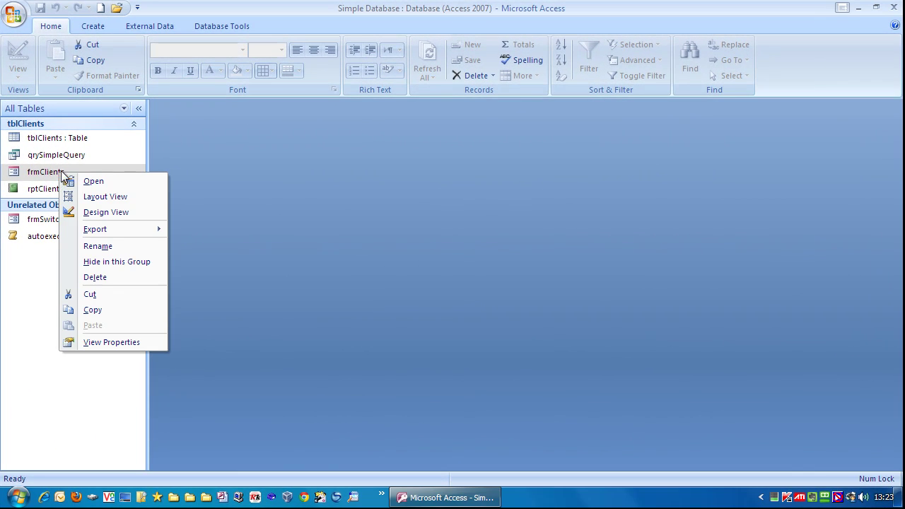
click(104, 213)
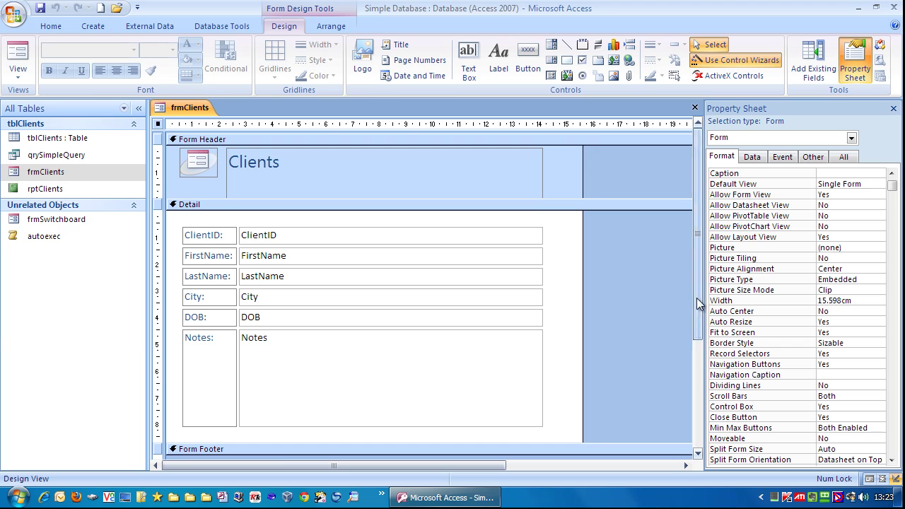
drag(697, 298, 703, 329)
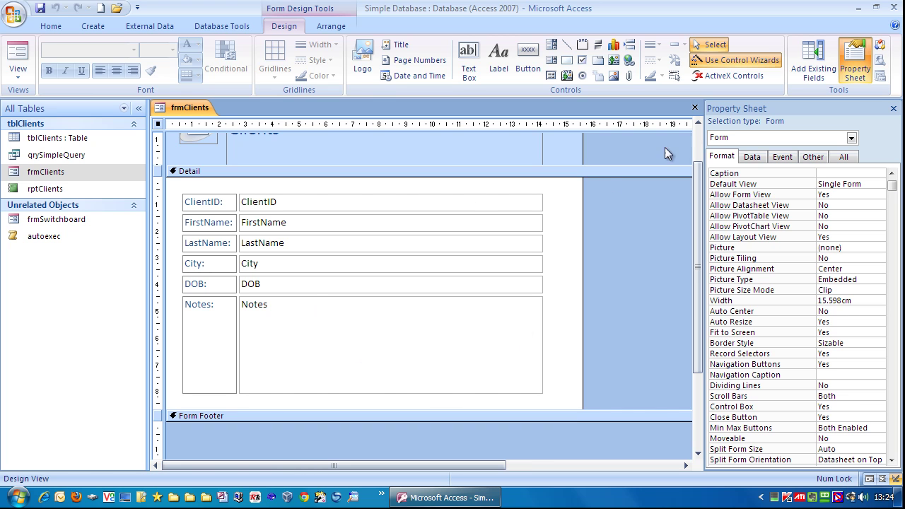
click(694, 108)
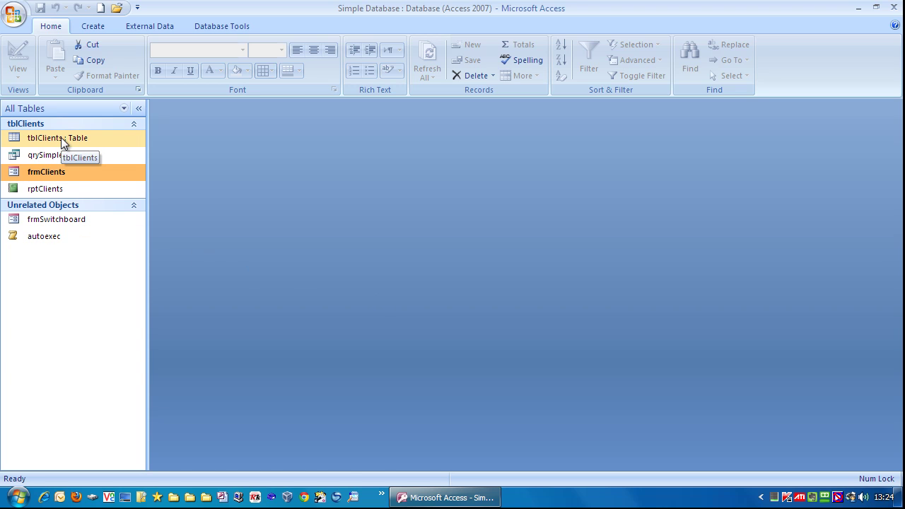
Open tblClients in Design View and add a new field named Archive below Notes.
right_click(61, 137)
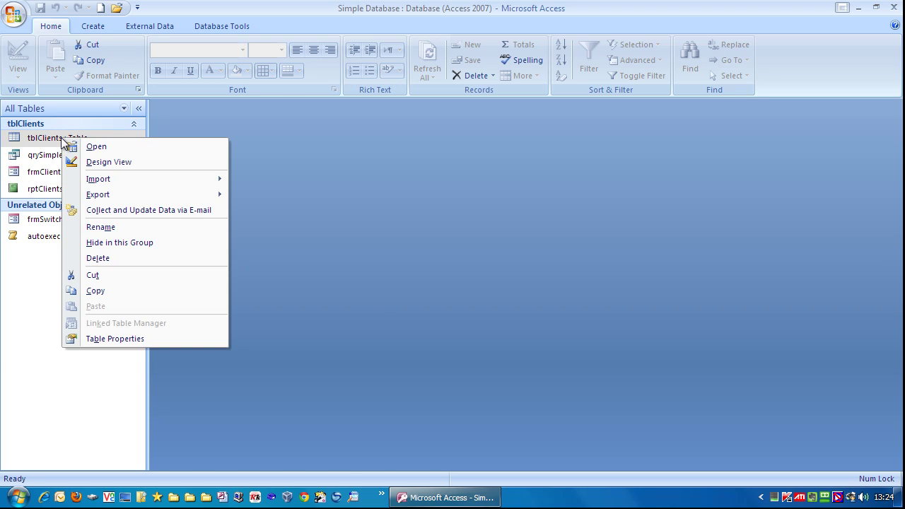
click(104, 162)
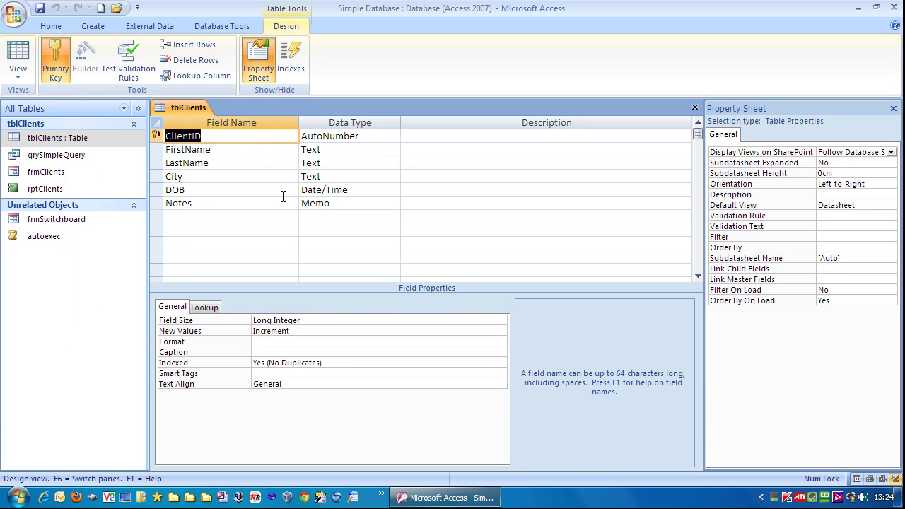
click(176, 216)
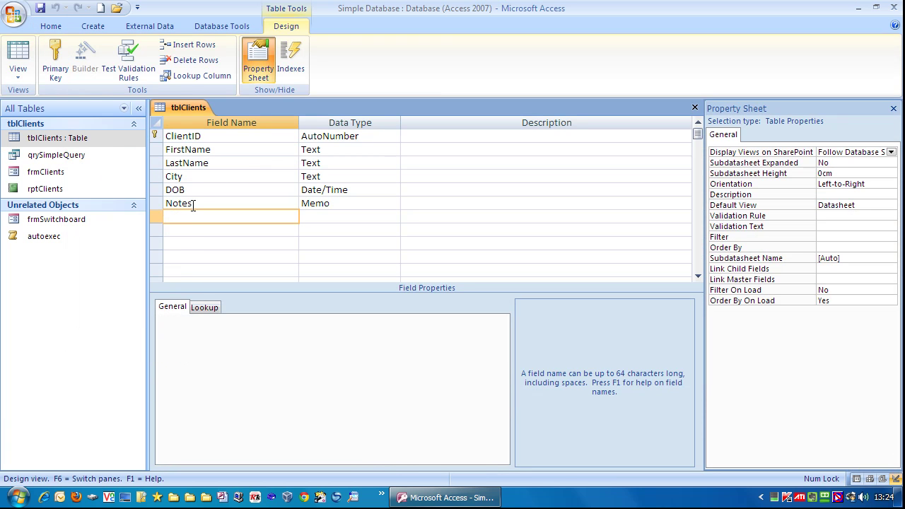
text(Arh)
key(BackSpace)
text(chive)
key(Tab)
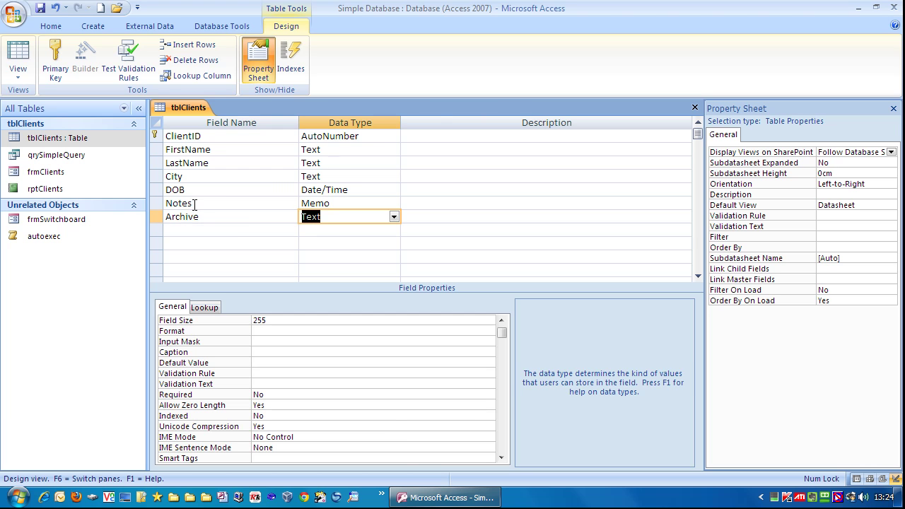
Set the Archive field's data type to Memo, and close tblClients with its design changes saved.
click(394, 218)
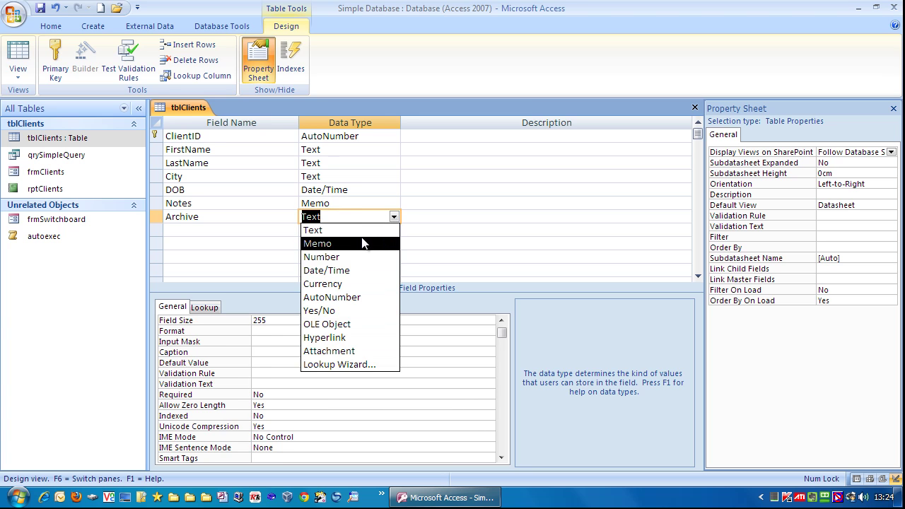
click(362, 242)
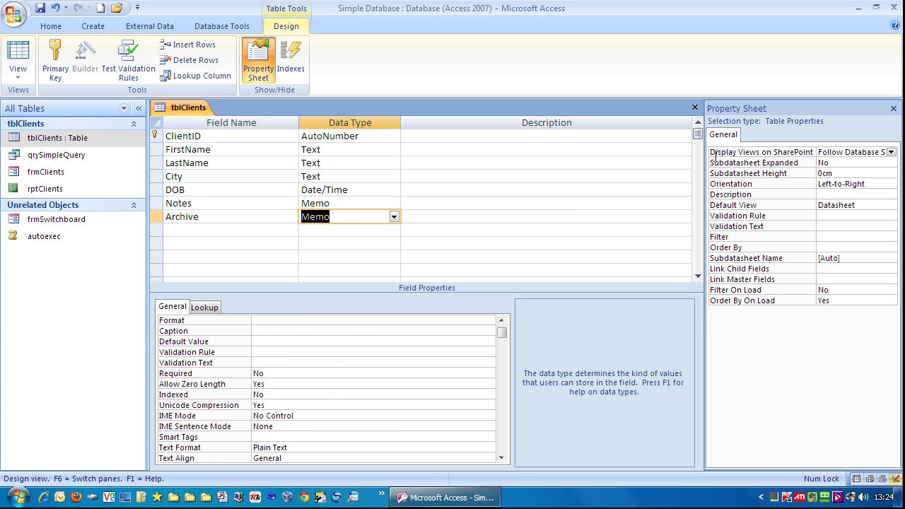
click(694, 107)
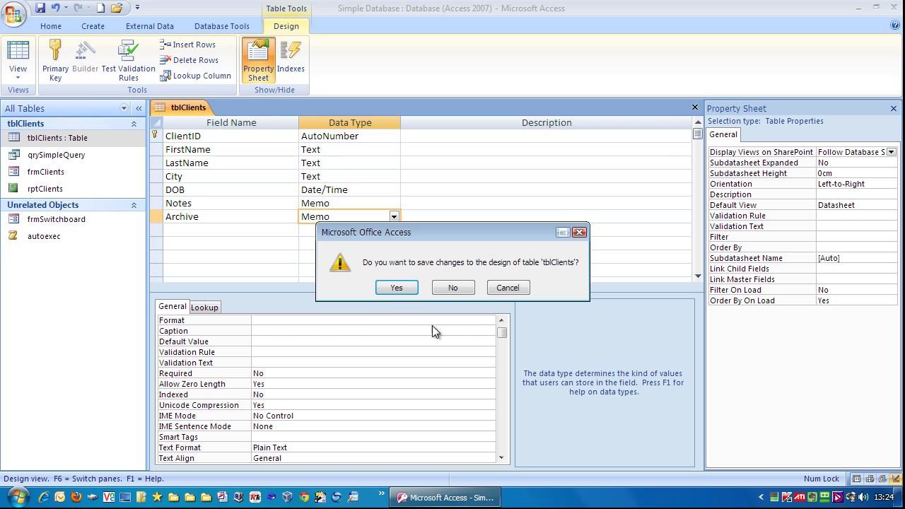
click(393, 288)
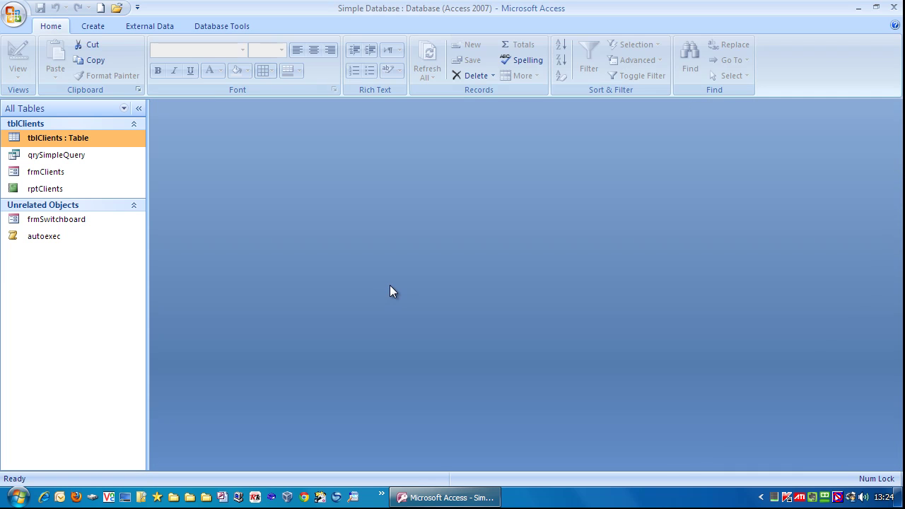
Open frmClients in Design View with the available fields listed, and extend the Detail section to about 11.5 cm high.
right_click(42, 174)
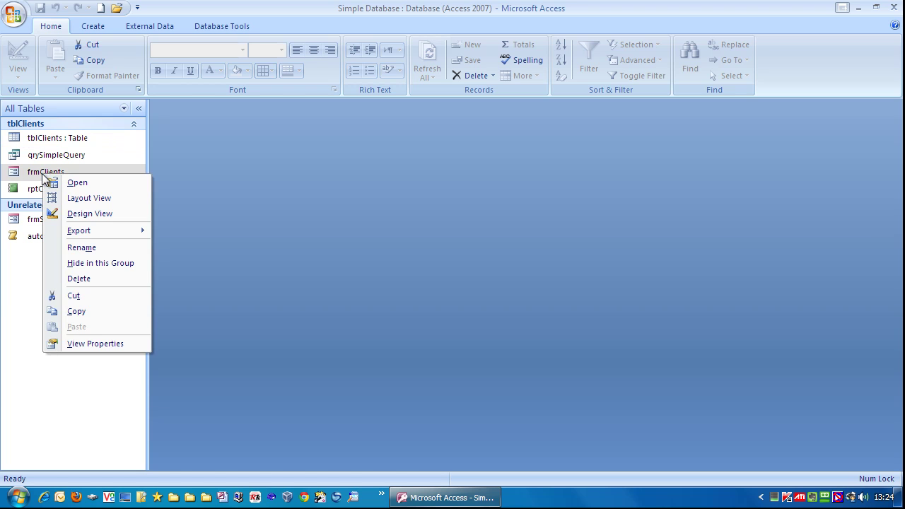
click(64, 215)
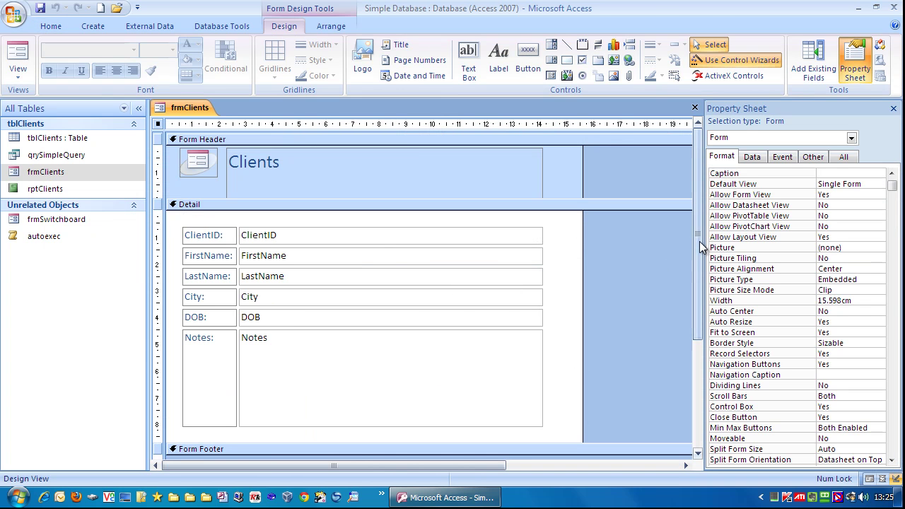
drag(699, 241, 685, 314)
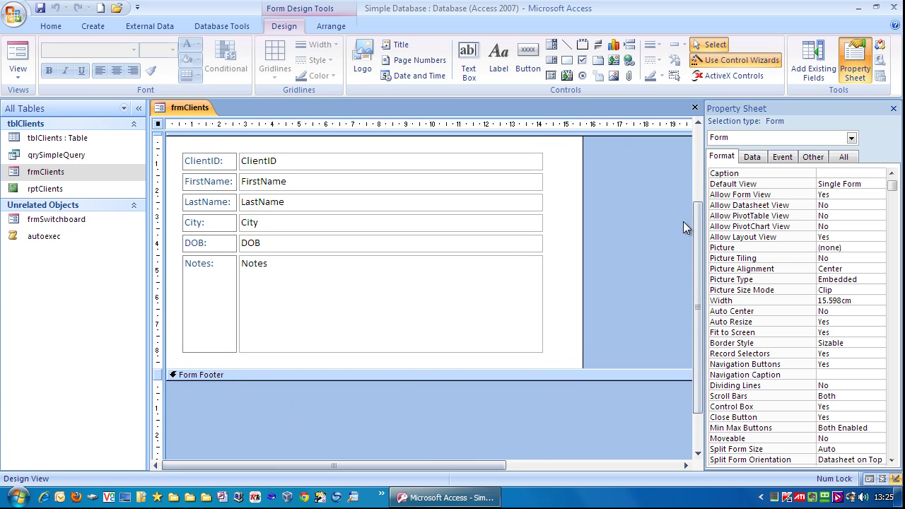
click(815, 55)
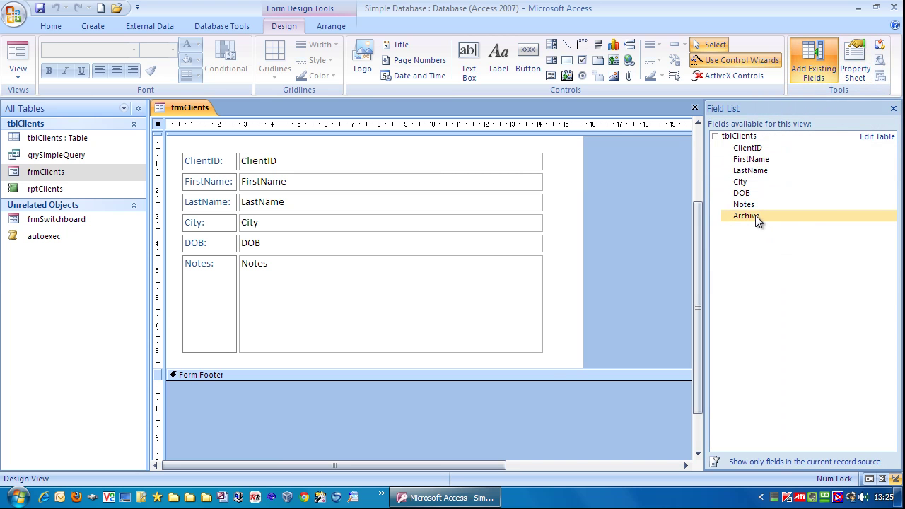
click(440, 369)
drag(440, 369, 444, 445)
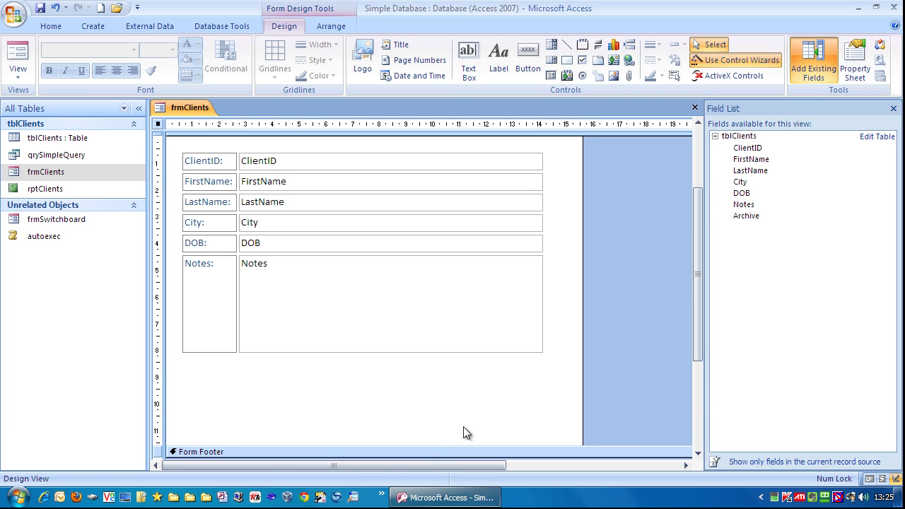
Place the Archive field on the form beneath the Notes box, and move it with its label closer to Notes.
drag(758, 212, 288, 370)
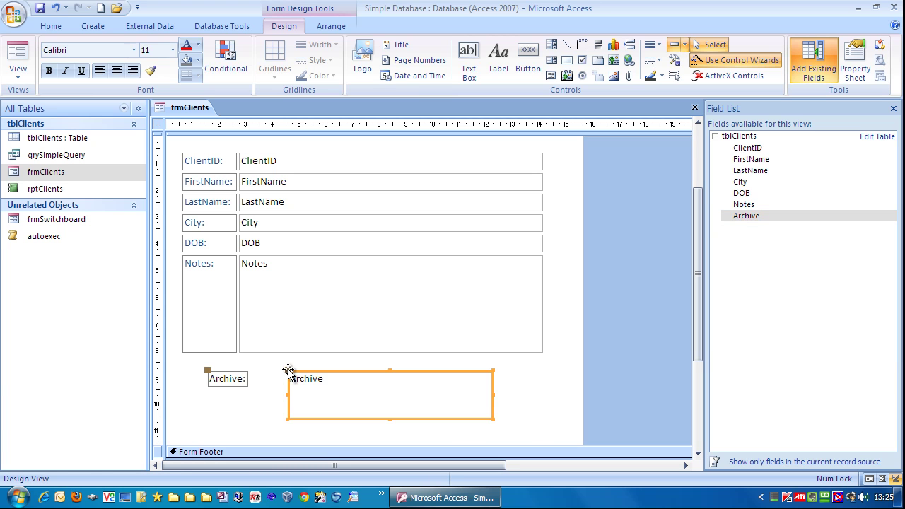
click(532, 375)
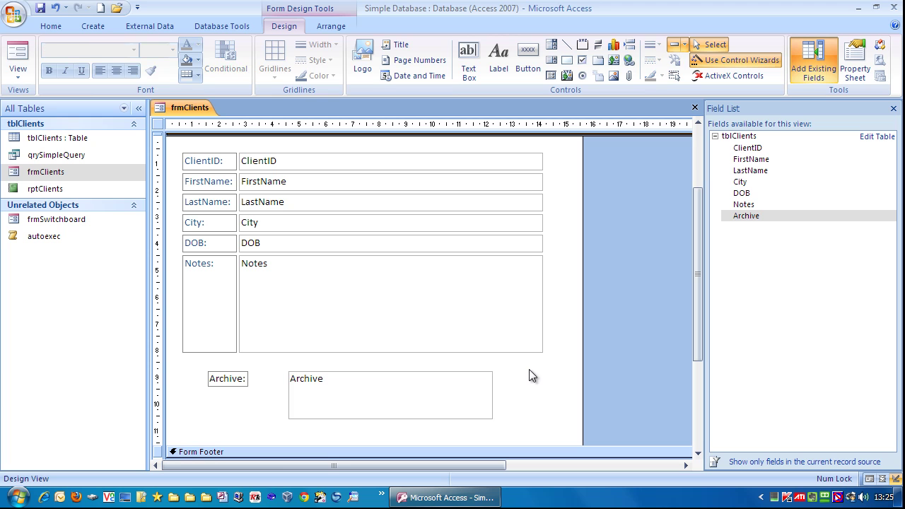
click(406, 388)
drag(407, 390, 377, 380)
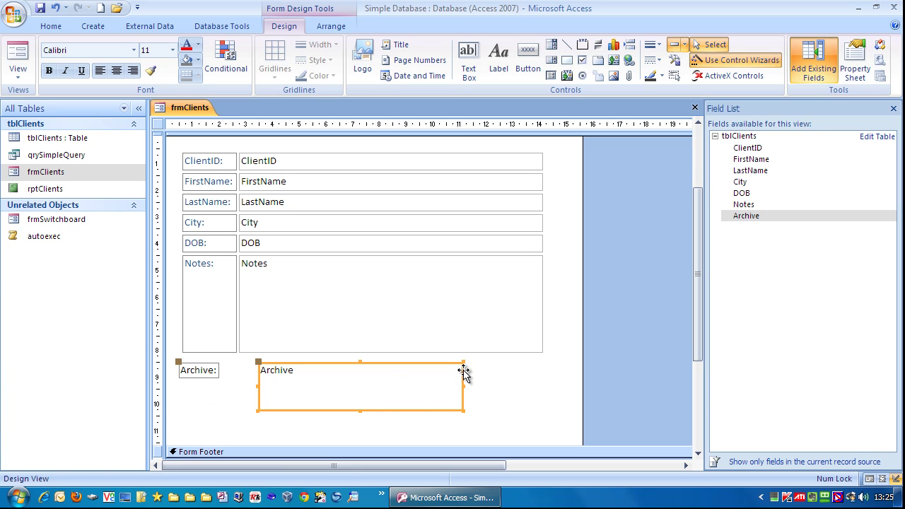
drag(467, 376, 483, 379)
click(217, 395)
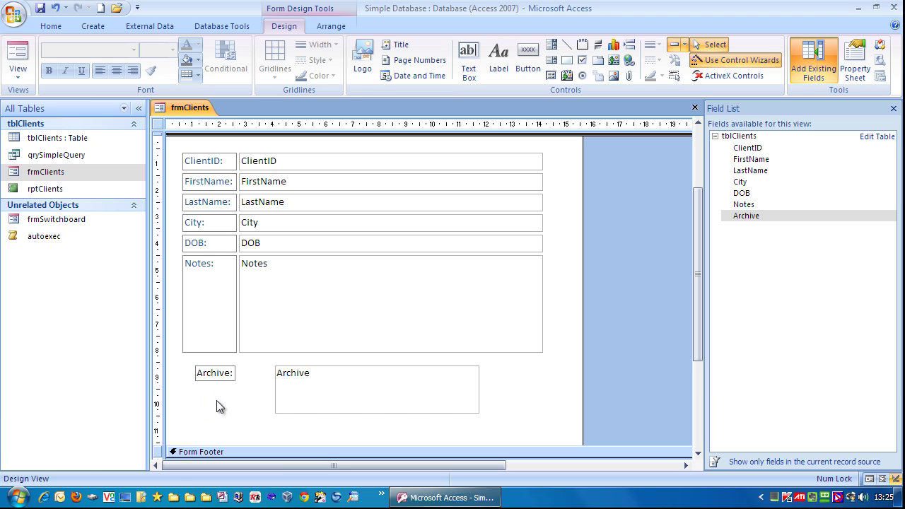
Align the Archive label to the left edge of the Notes label.
drag(216, 415, 186, 339)
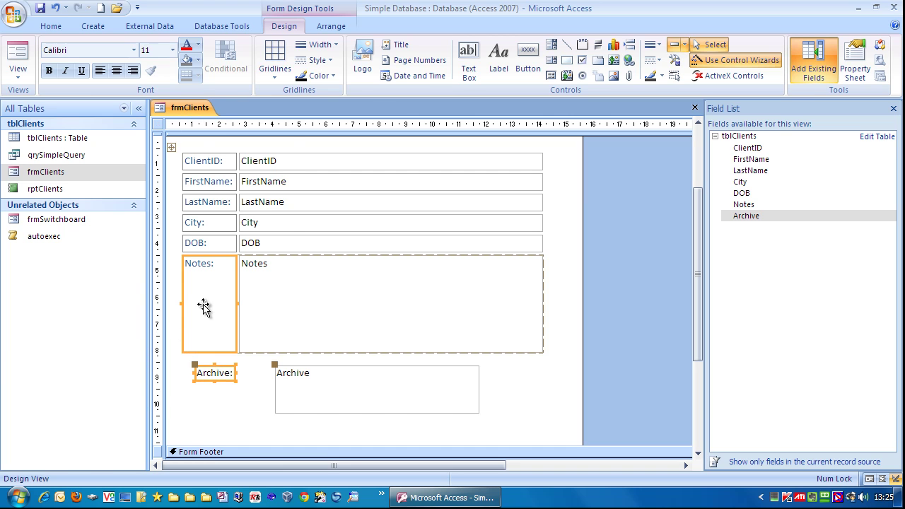
right_click(203, 305)
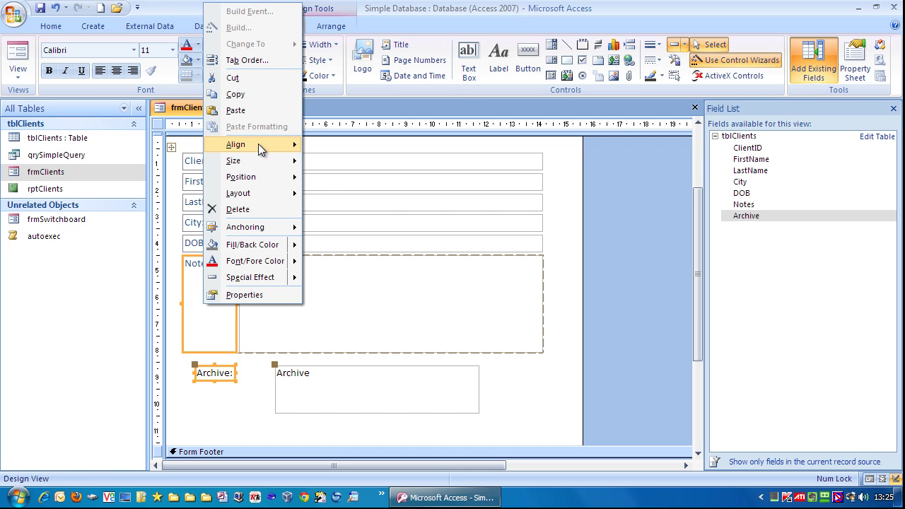
mouse_move(258, 146)
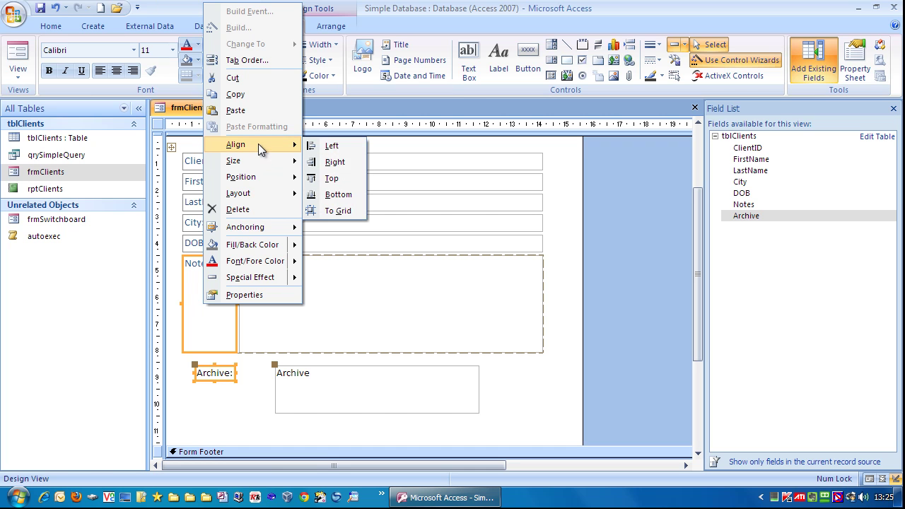
click(339, 145)
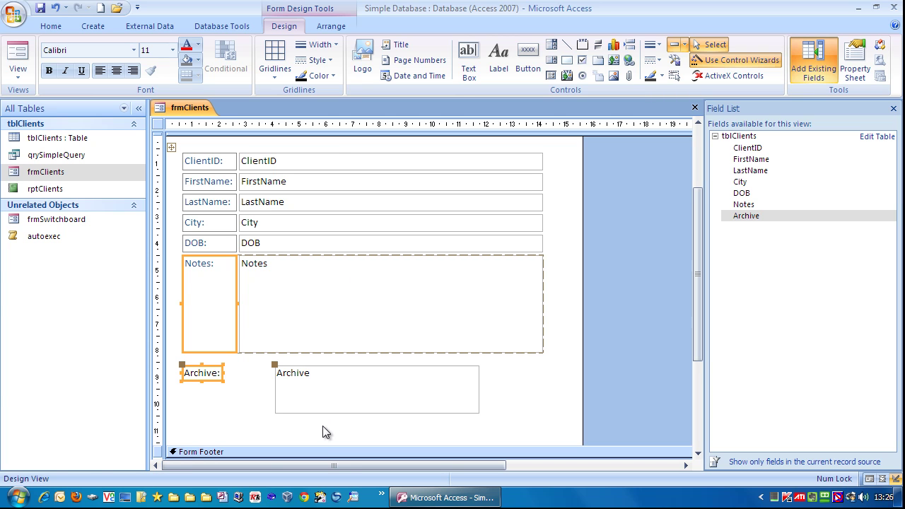
Align the Archive text box to the left edge of the Notes text box.
drag(299, 429, 393, 320)
right_click(293, 287)
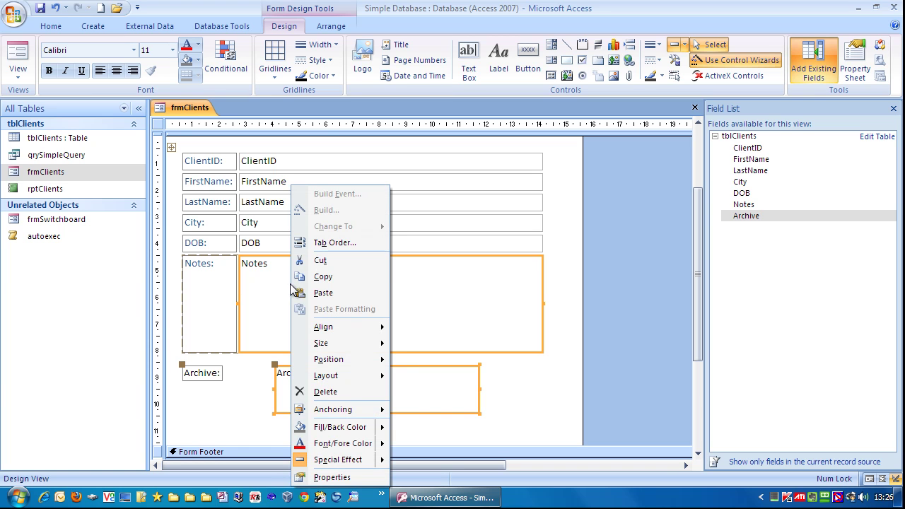
mouse_move(337, 327)
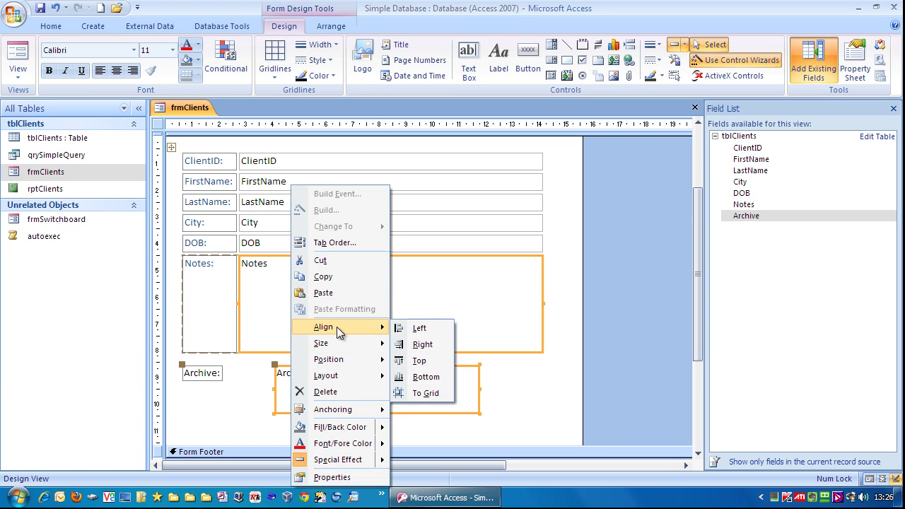
click(430, 330)
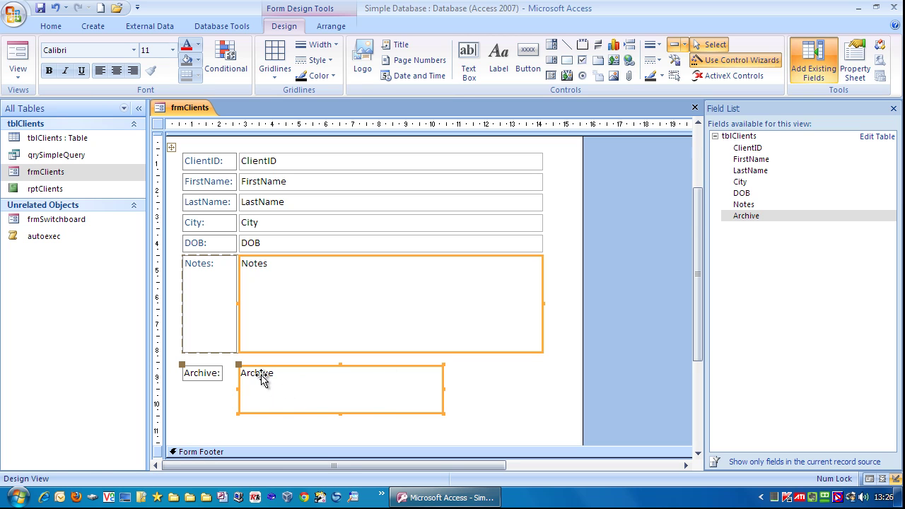
Match the Archive text box to the Notes text box in size, using To Widest and To Tallest.
right_click(320, 394)
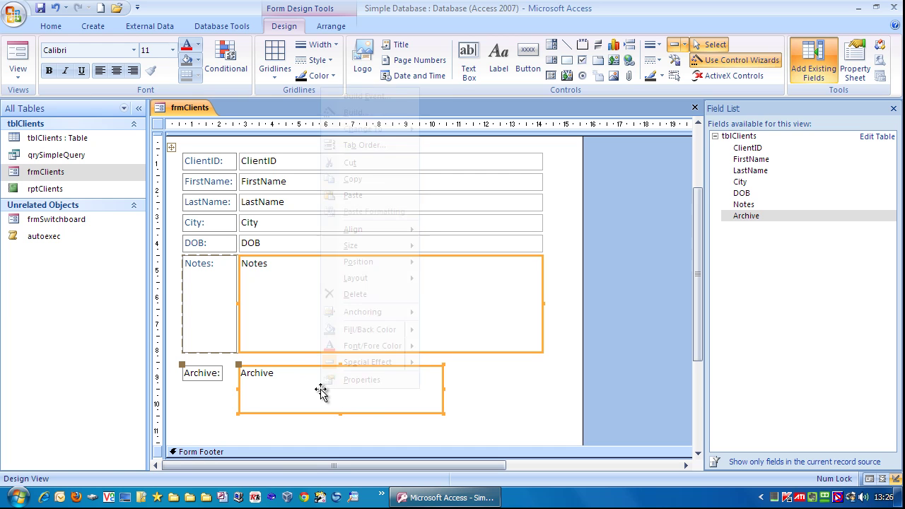
mouse_move(378, 244)
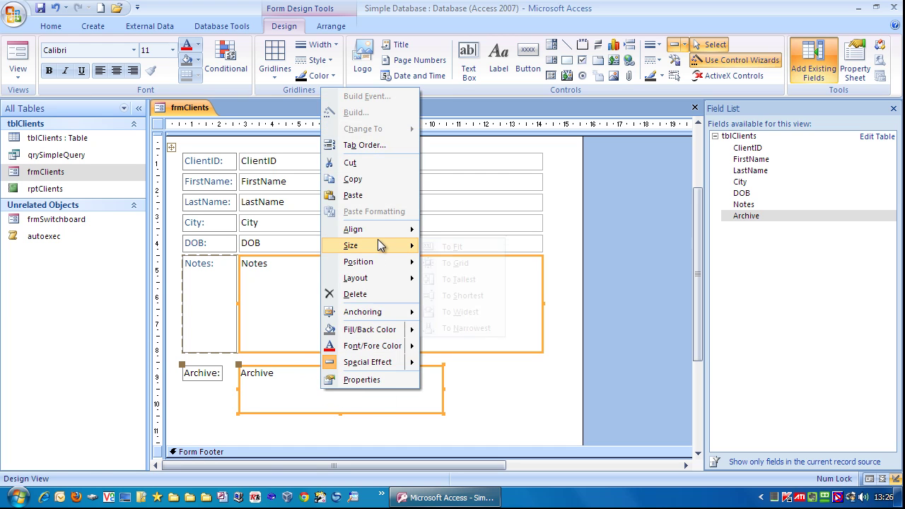
click(473, 311)
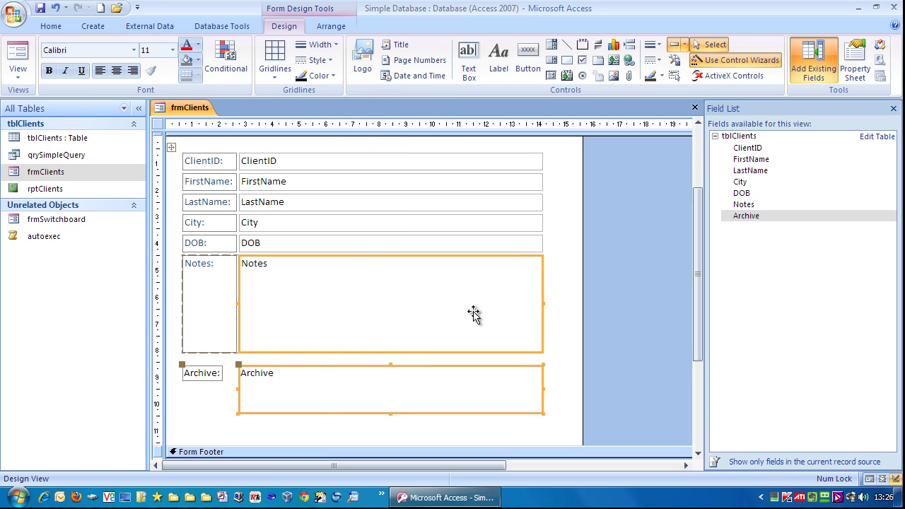
right_click(323, 384)
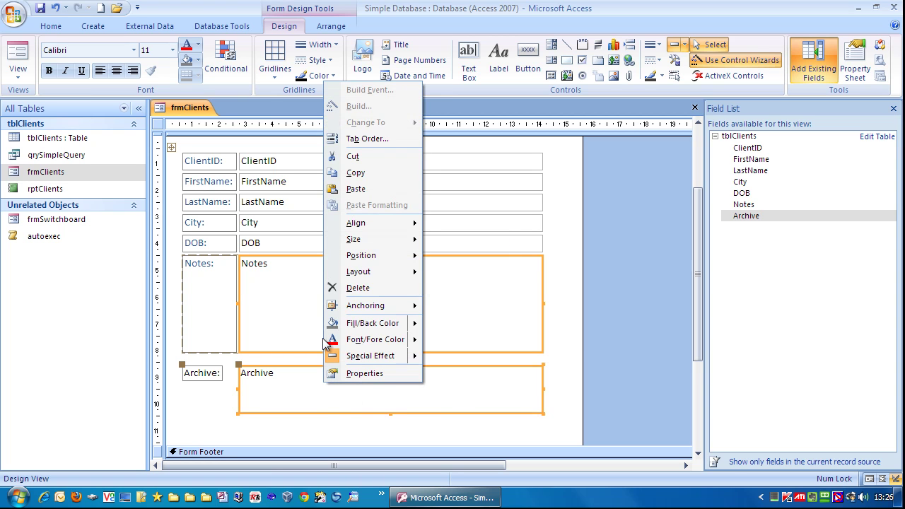
mouse_move(370, 241)
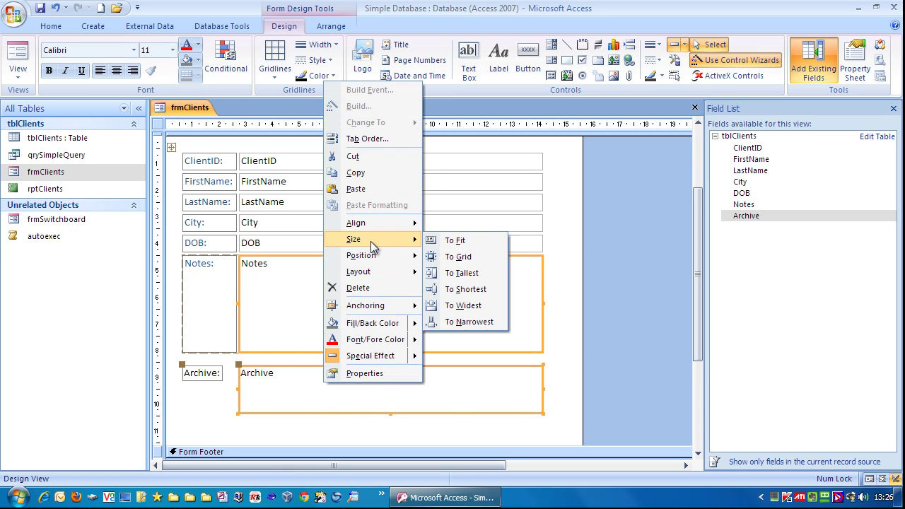
click(467, 275)
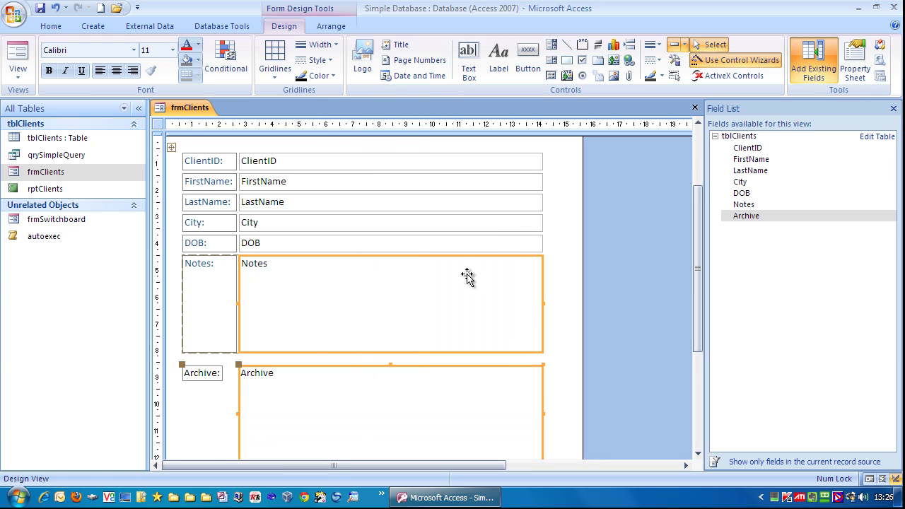
drag(700, 244, 701, 263)
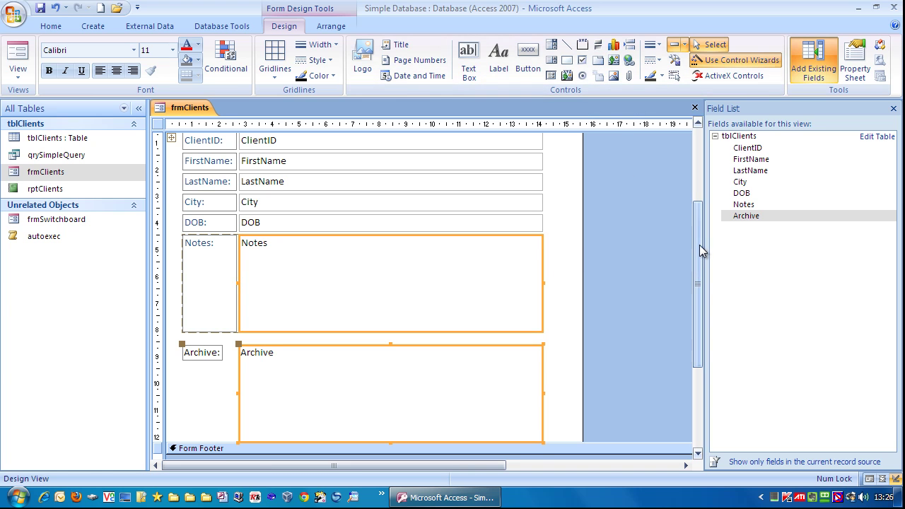
Extend the form's Detail section downward and draw a tab control about 14 cm wide beneath the Archive text box.
drag(700, 244, 679, 304)
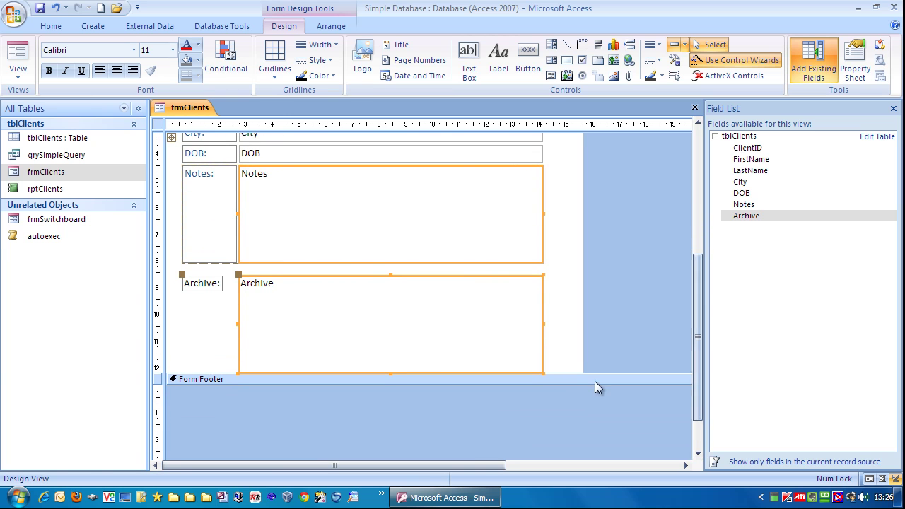
drag(558, 372, 539, 454)
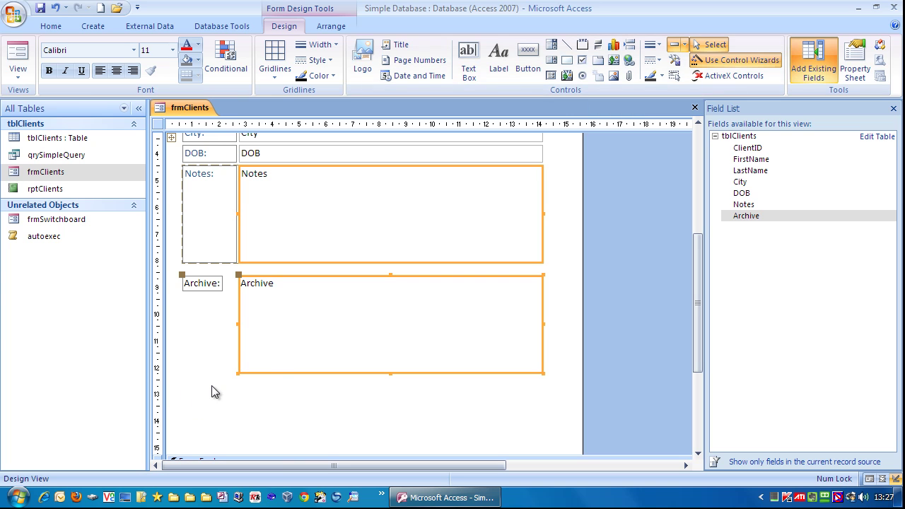
click(597, 62)
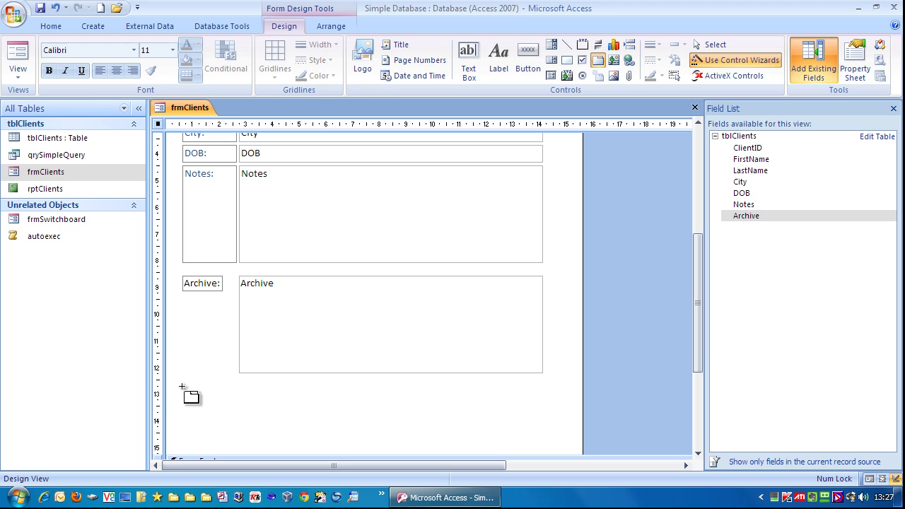
mouse_move(183, 386)
mouse_down()
mouse_move(292, 433)
mouse_move(495, 460)
mouse_move(571, 439)
mouse_move(558, 446)
mouse_up()
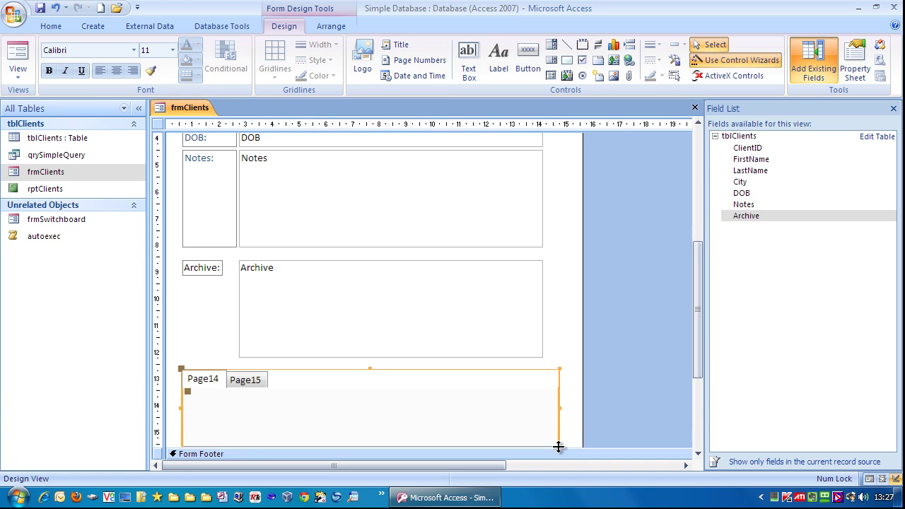
Extend the Detail section to about 17.8 cm and stretch the tab control downward to about 5 cm high.
drag(698, 296, 703, 324)
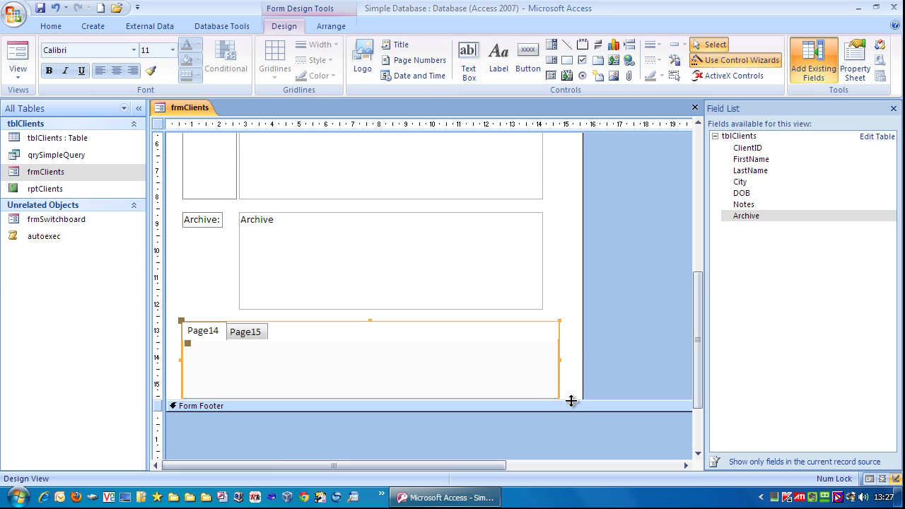
drag(572, 400, 598, 448)
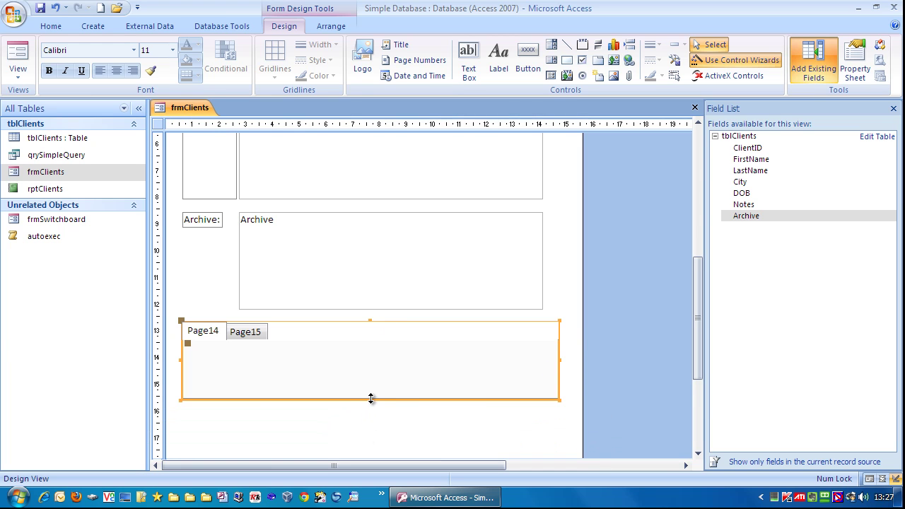
drag(371, 399, 367, 454)
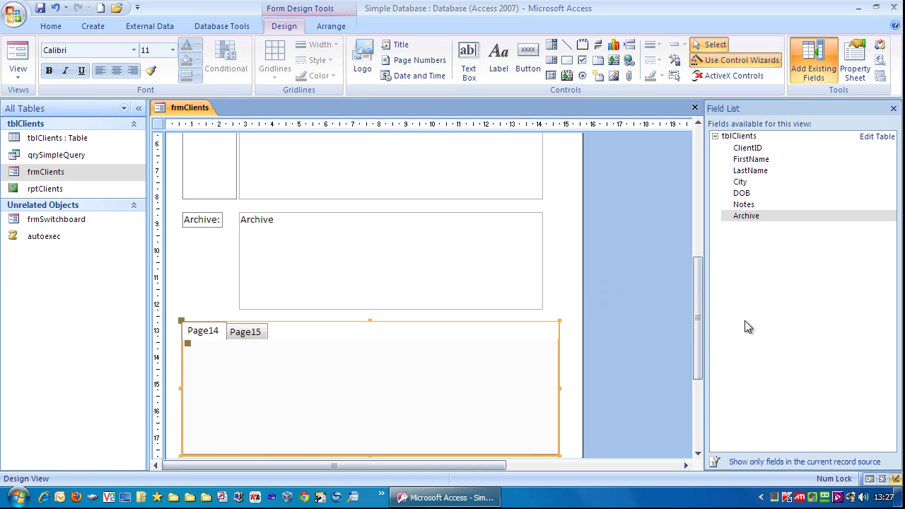
Close the field list and set the caption of the tab control's first page to Notes.
mouse_move(697, 308)
mouse_down()
mouse_move(703, 247)
mouse_move(702, 318)
mouse_up()
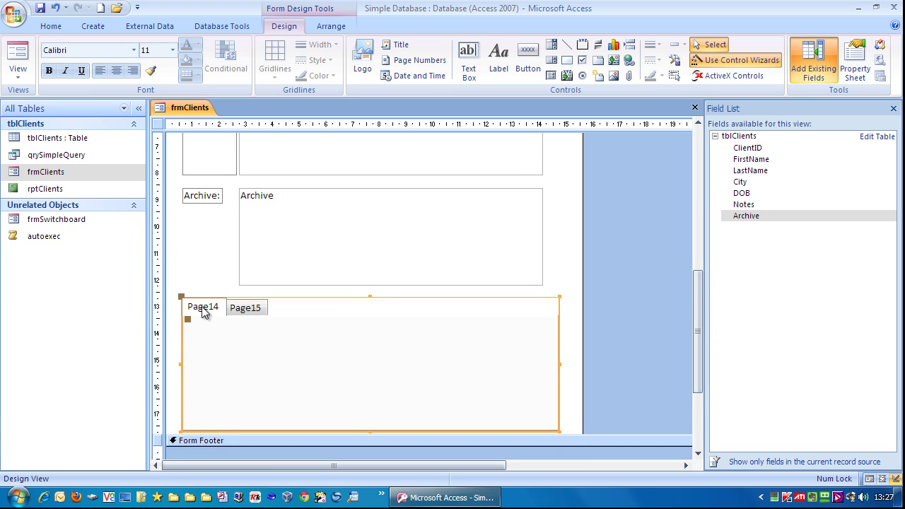
drag(695, 319, 701, 288)
click(245, 278)
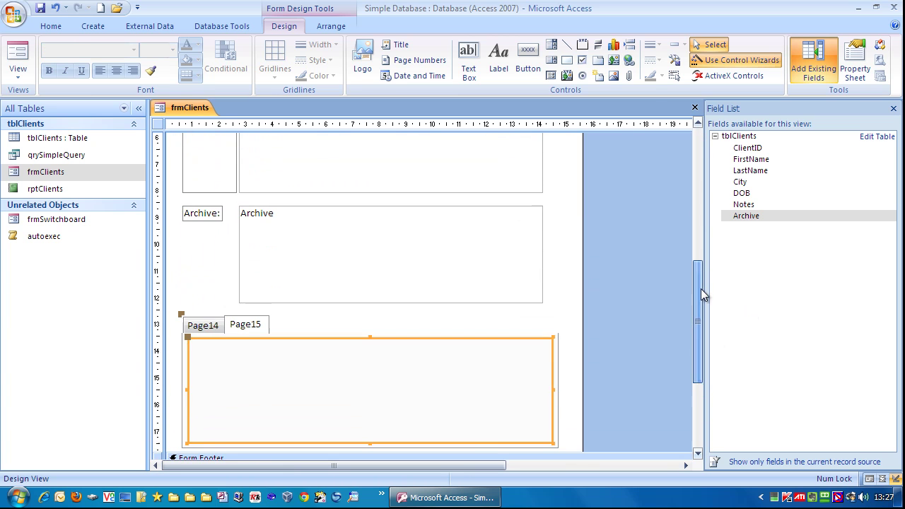
click(208, 325)
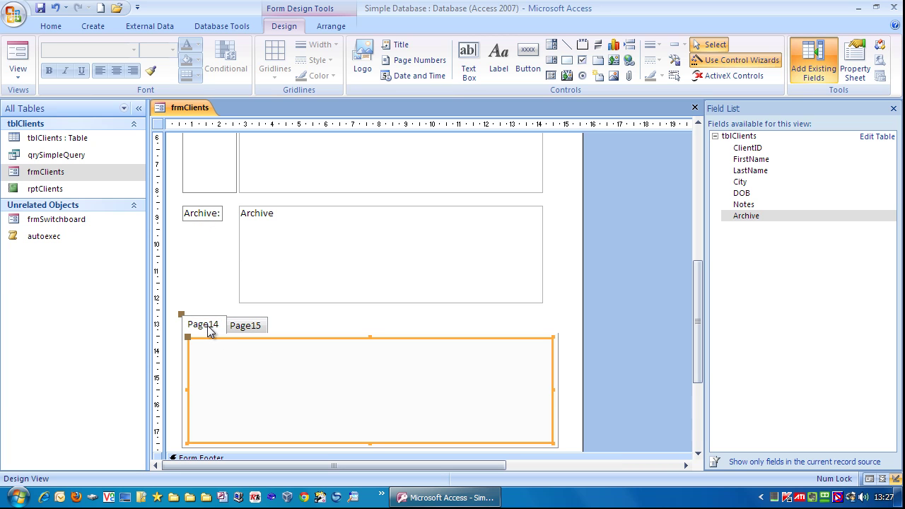
click(893, 109)
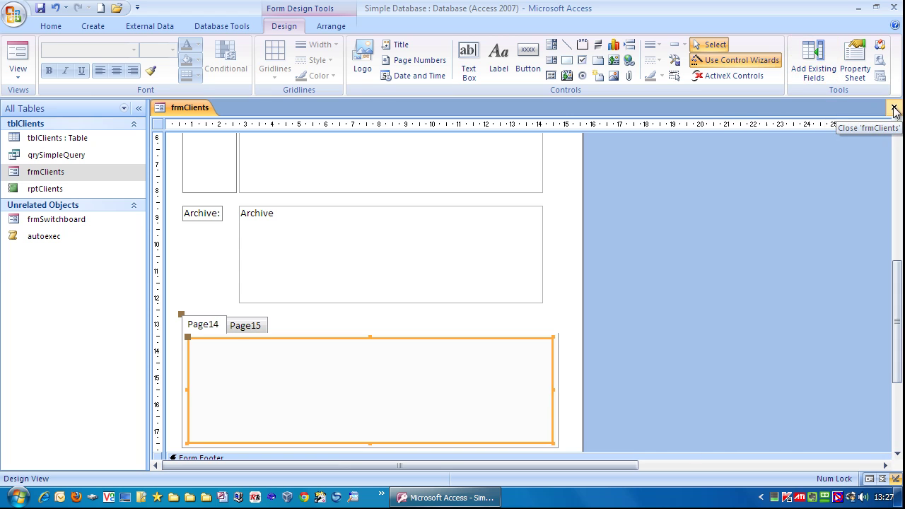
double_click(212, 326)
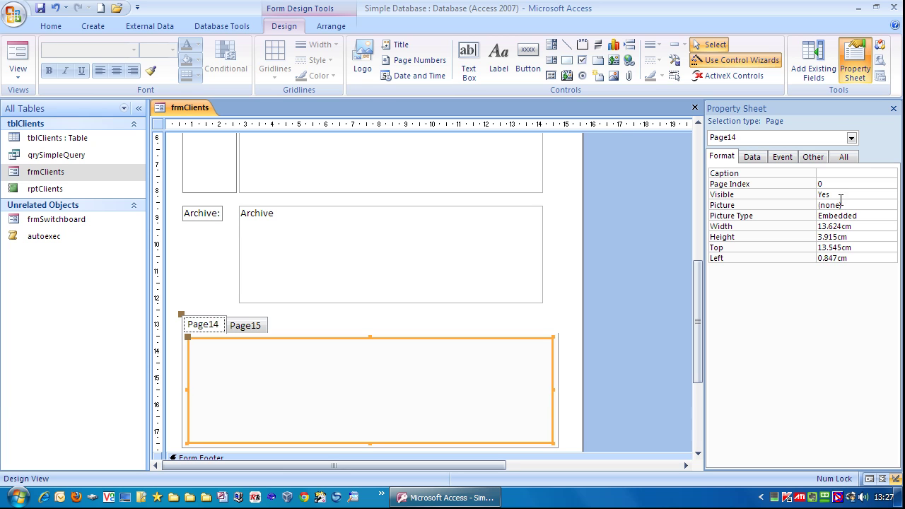
click(848, 157)
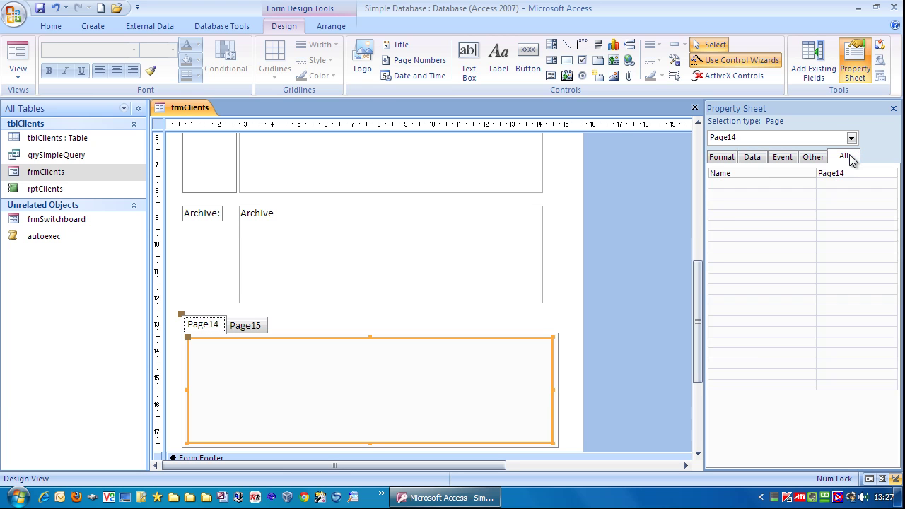
click(829, 184)
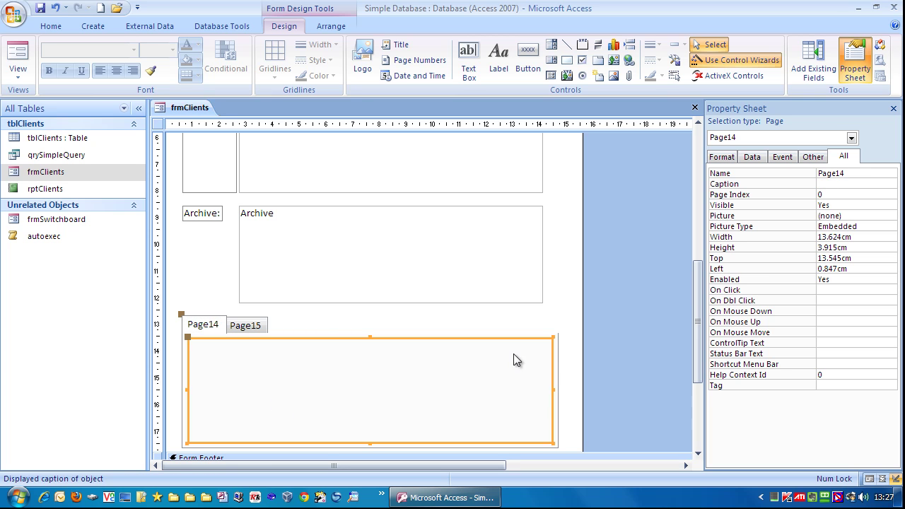
text(Notes)
key(Return)
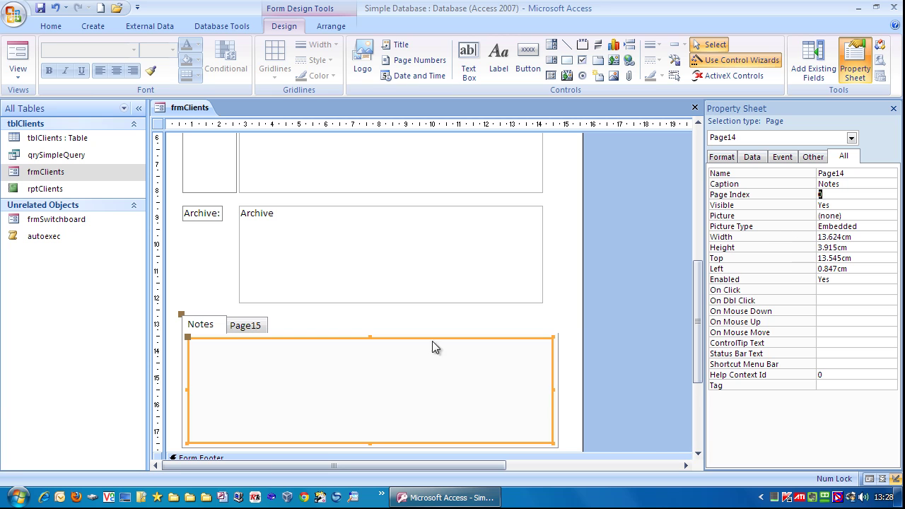
Set the caption of the tab control's second page to Archive, and return to the Notes page.
click(243, 327)
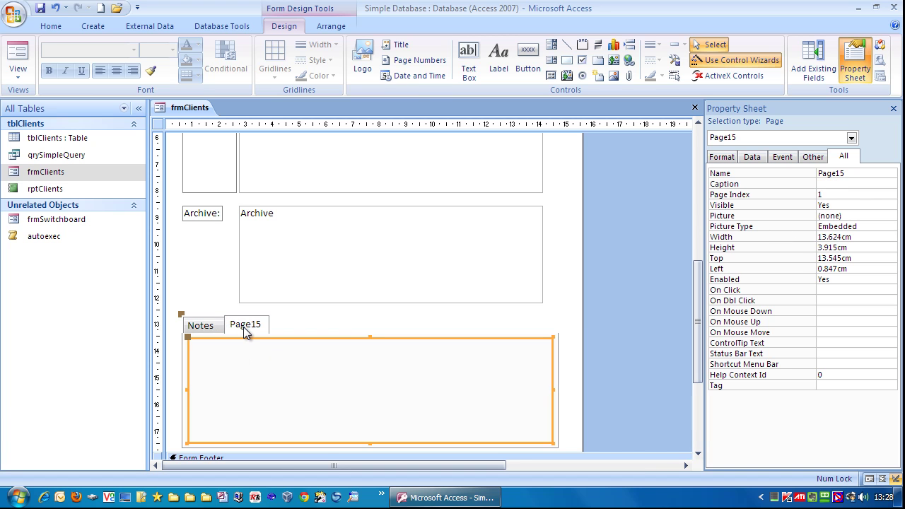
click(844, 184)
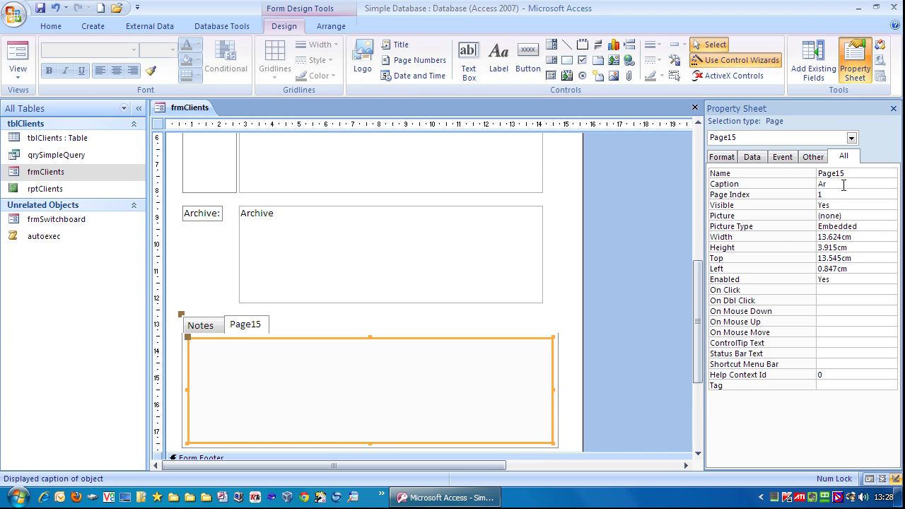
text(Archive)
key(Return)
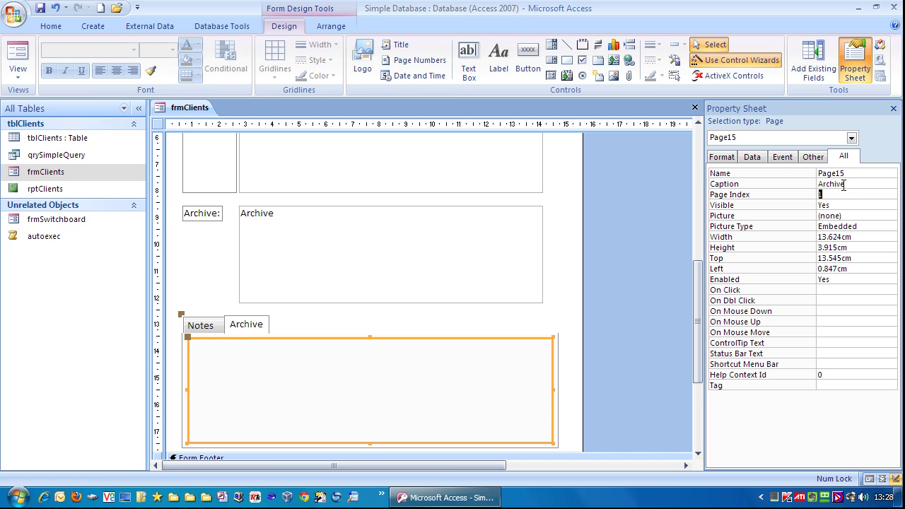
click(222, 328)
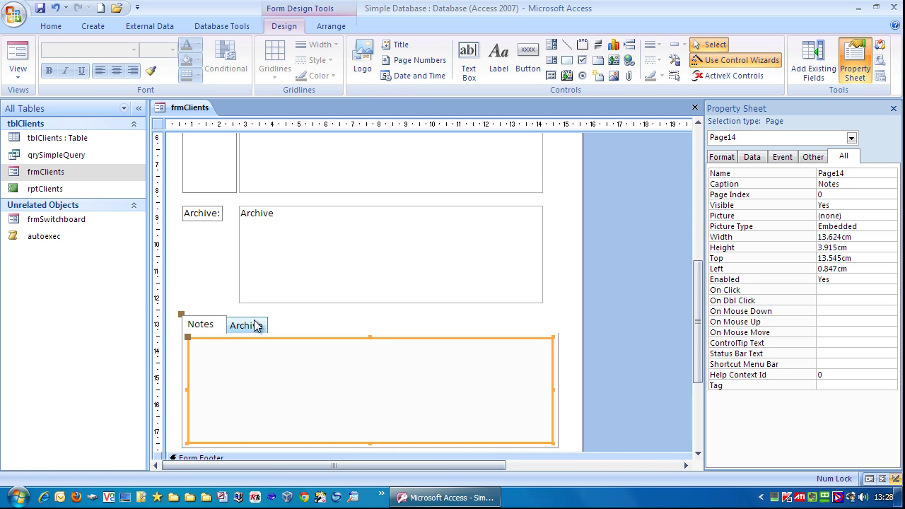
click(243, 325)
click(218, 329)
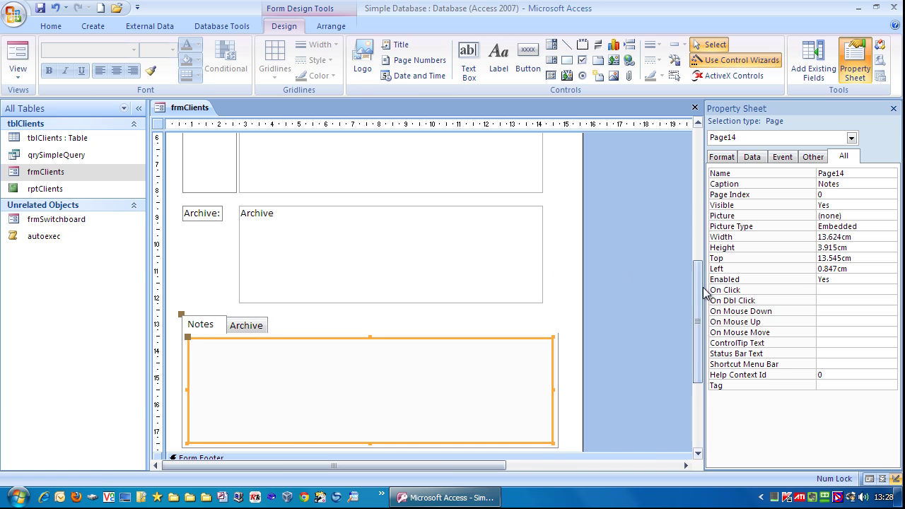
drag(700, 297, 706, 241)
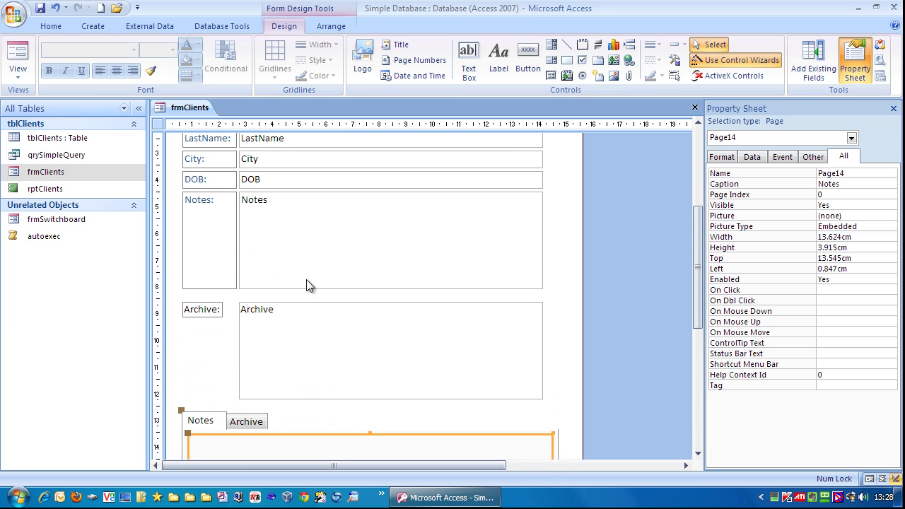
click(290, 210)
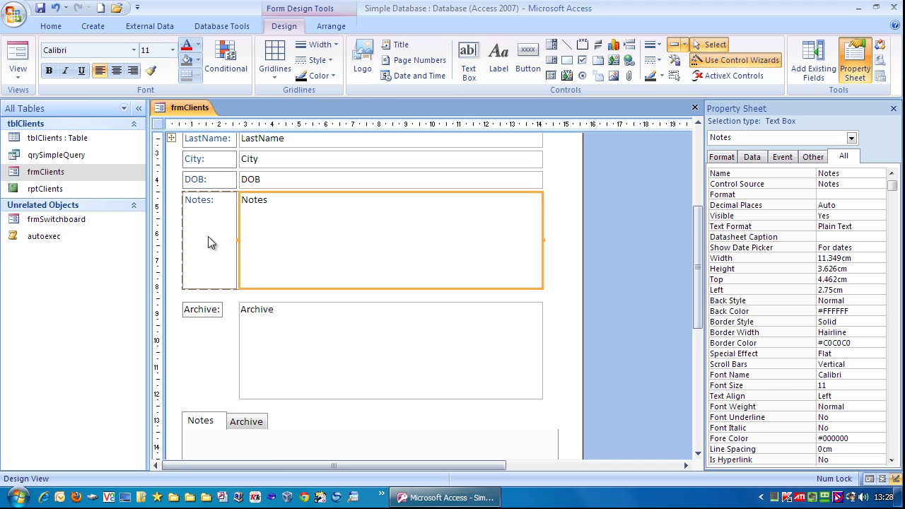
drag(701, 232, 703, 350)
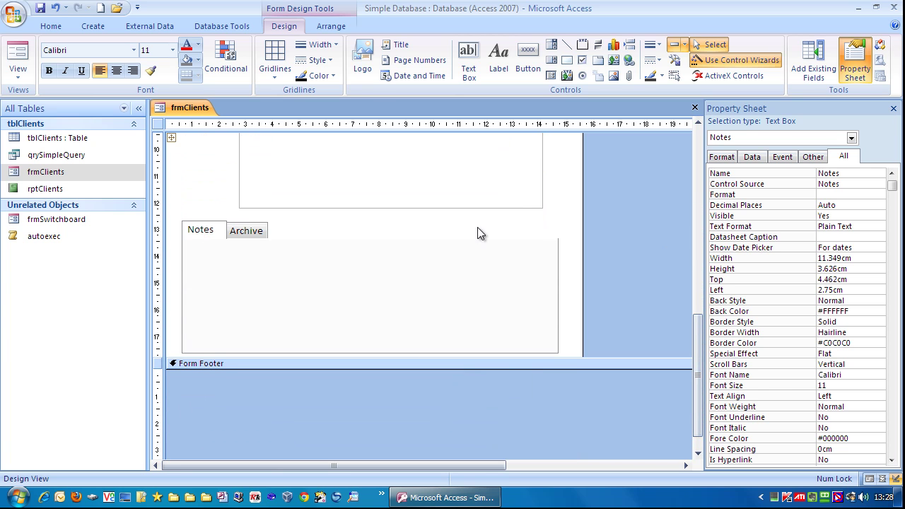
drag(702, 351, 702, 259)
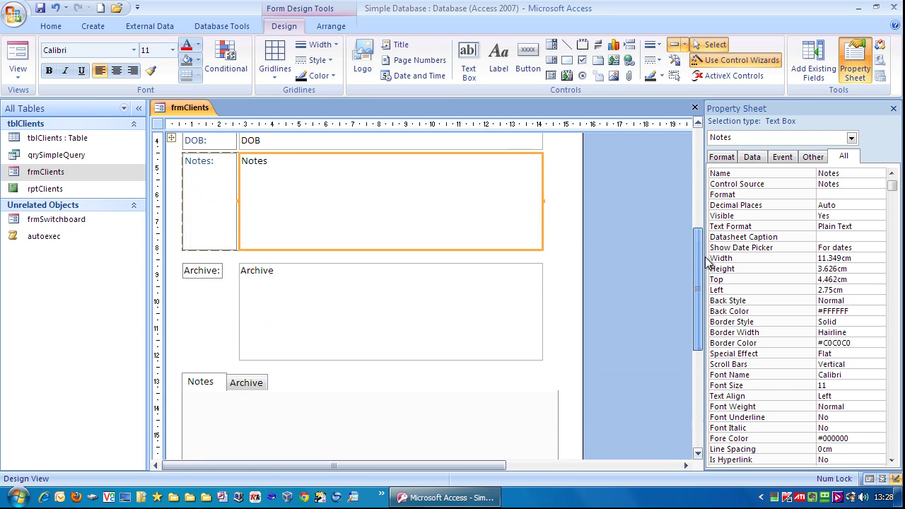
click(568, 206)
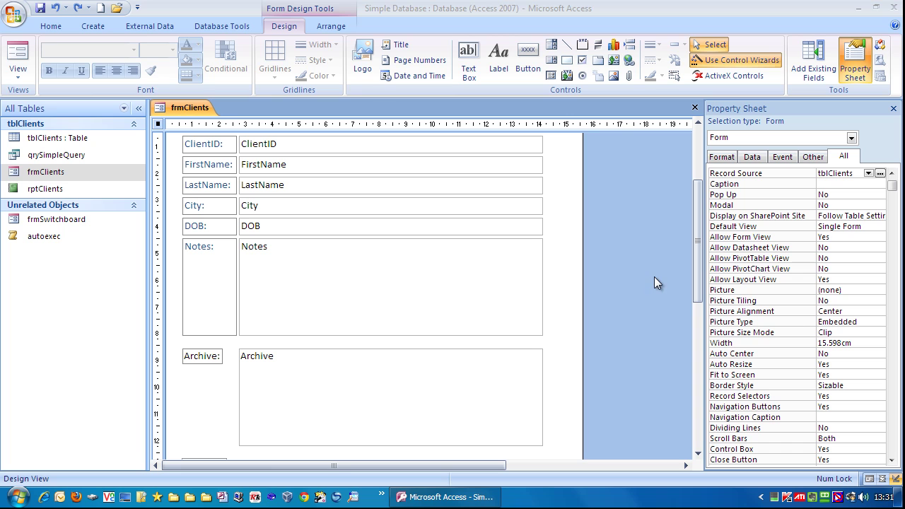
Remove the Notes text box and its label from the form's control layout.
click(338, 268)
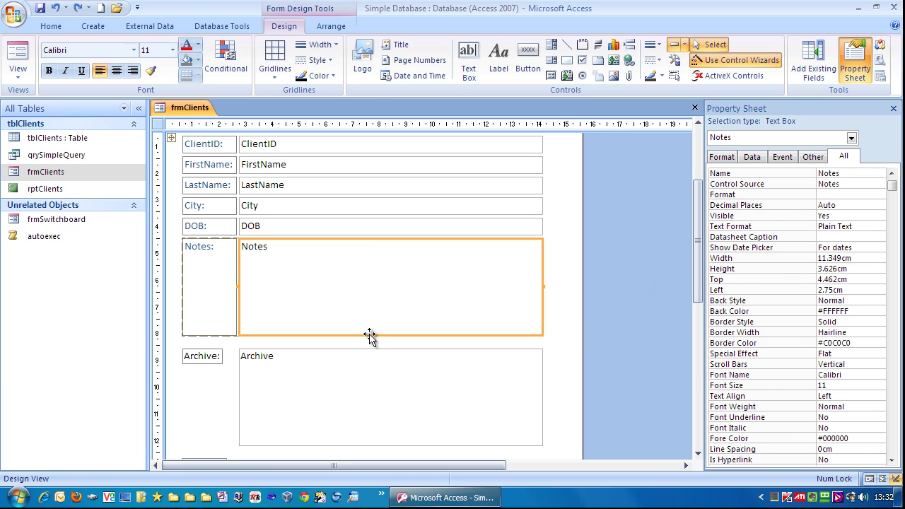
drag(374, 342, 376, 359)
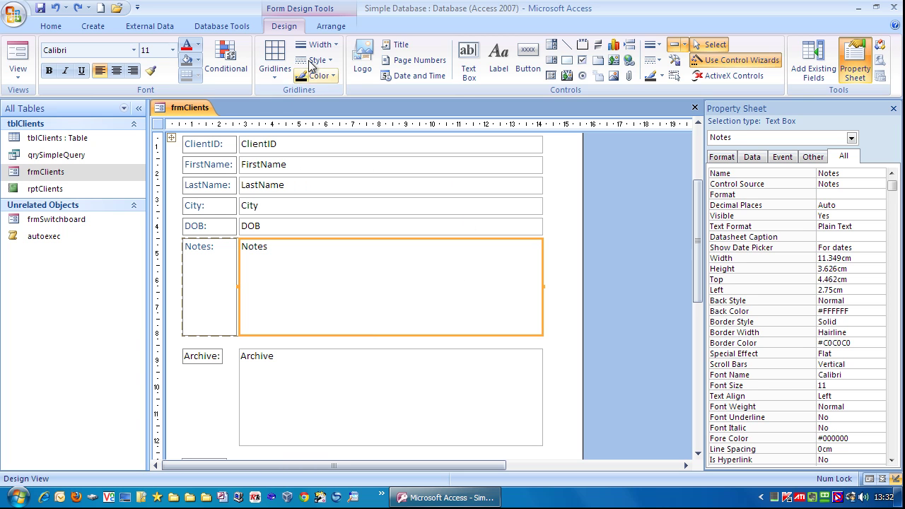
click(332, 27)
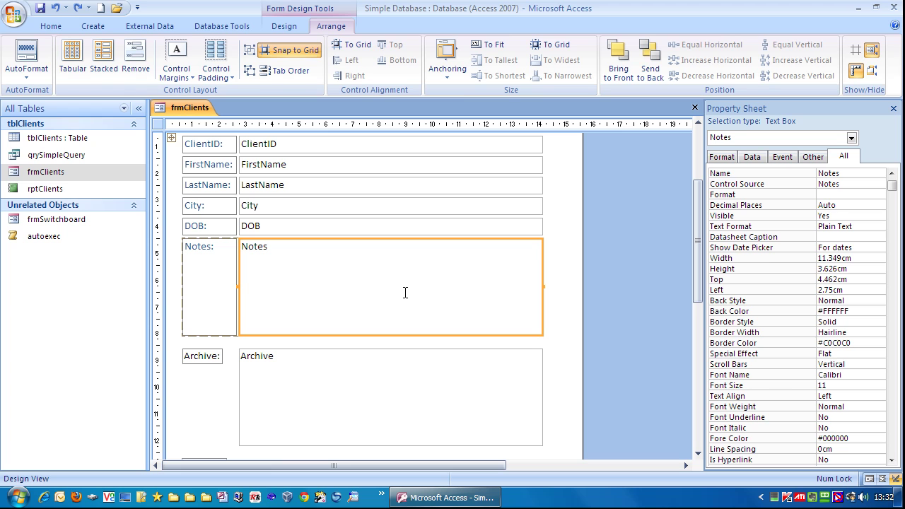
click(566, 205)
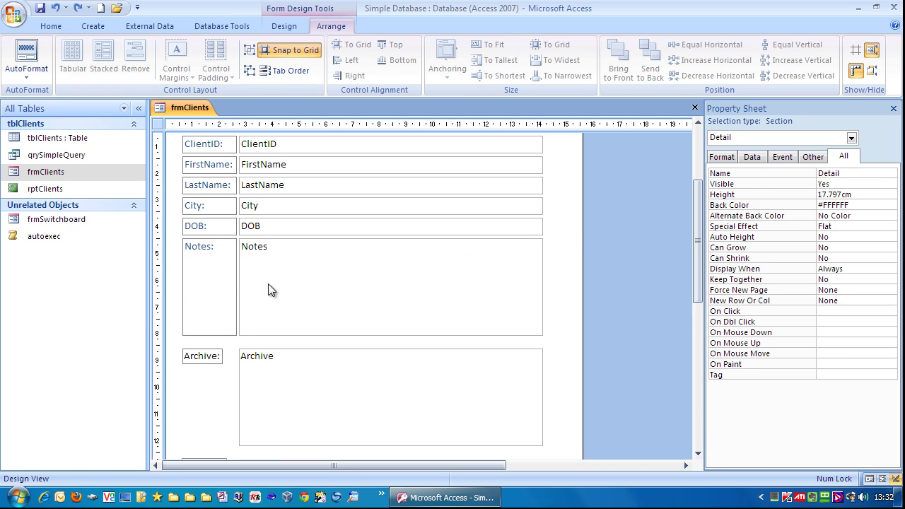
click(270, 265)
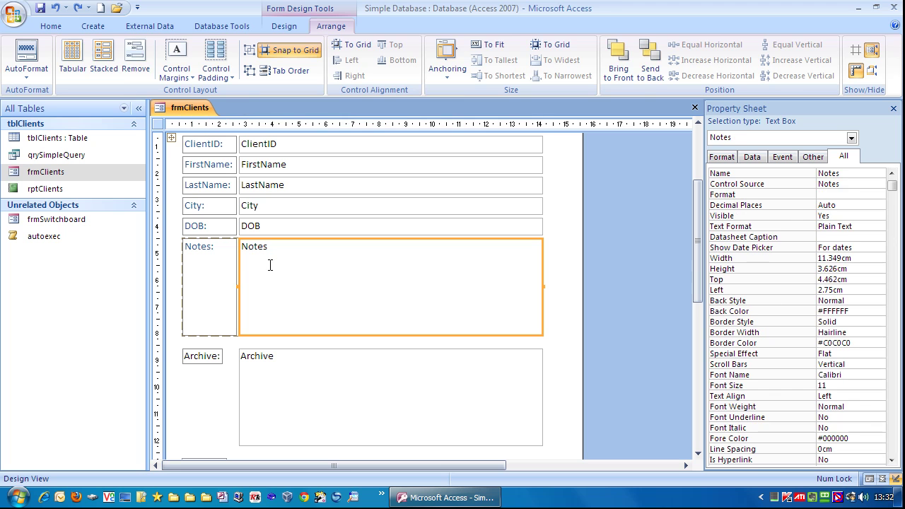
click(139, 59)
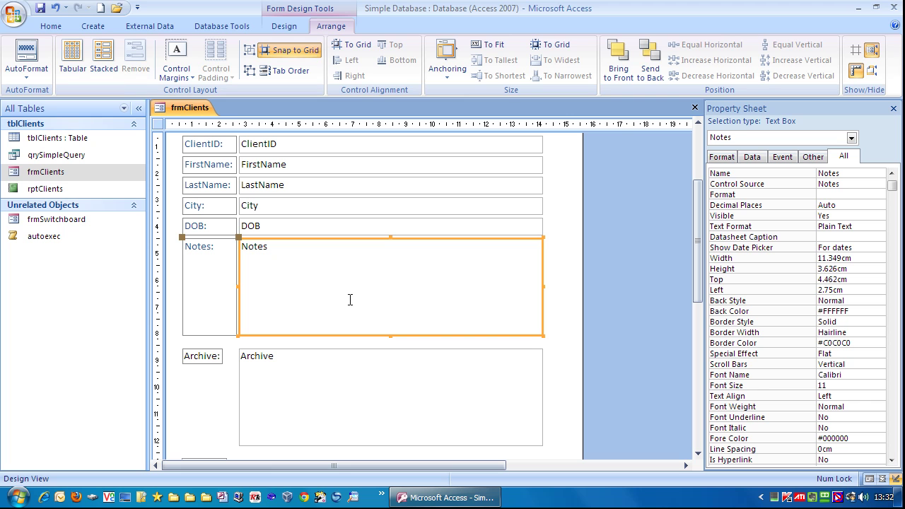
Move the Notes text box with its label slightly away from DOB, to about 4.9 cm Top and 2.9 cm Left.
click(285, 25)
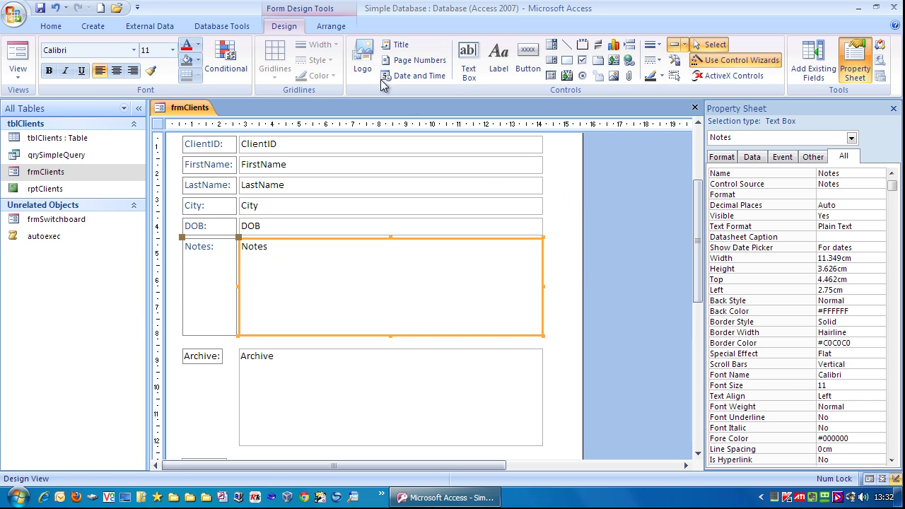
click(569, 218)
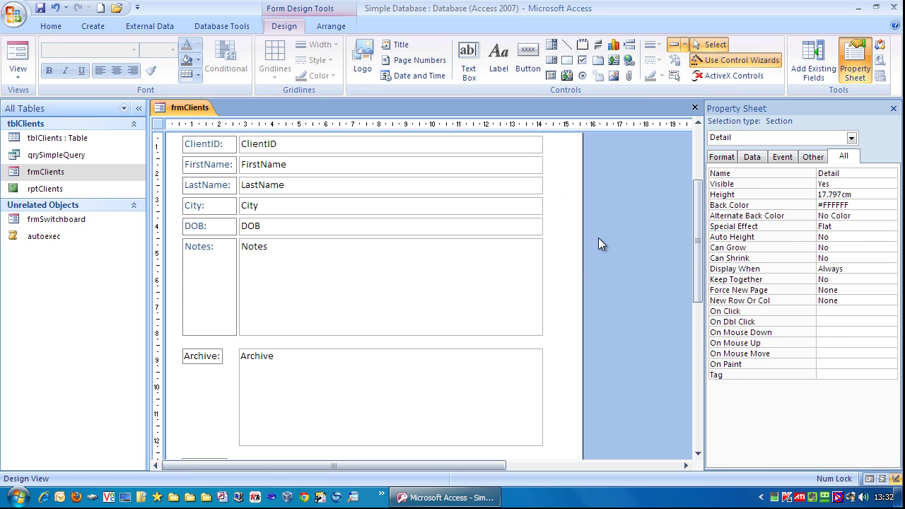
drag(384, 277, 388, 286)
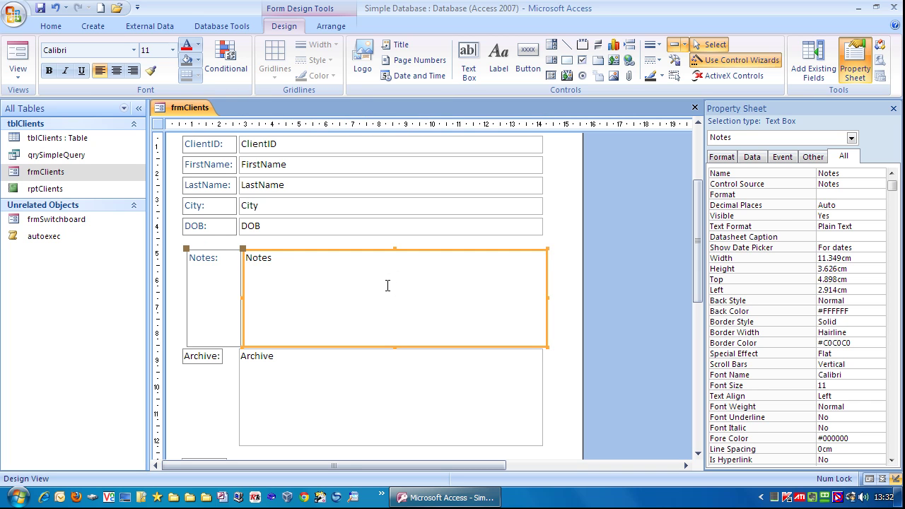
click(564, 255)
click(369, 279)
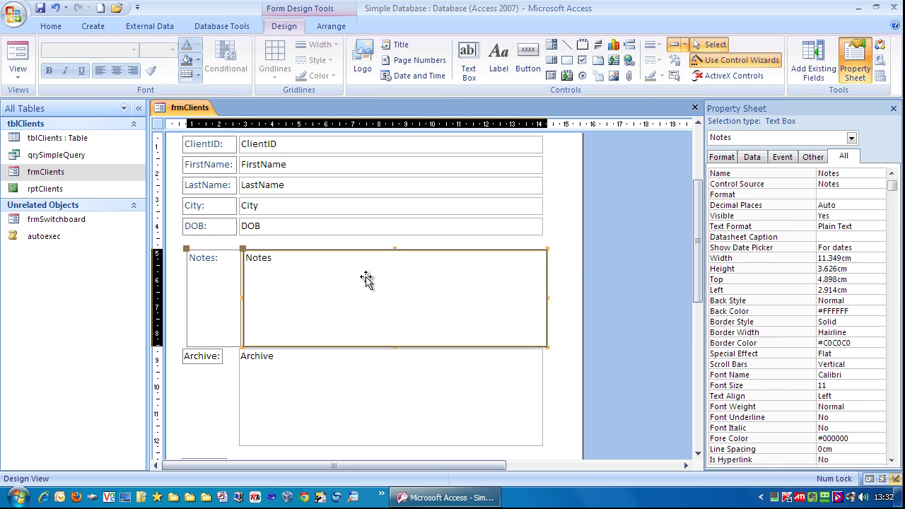
Try moving the Notes text box with its label over the tab control, to about 13.6 cm Top and 2.7 cm Left, and check both pages in Form view.
drag(369, 251, 363, 381)
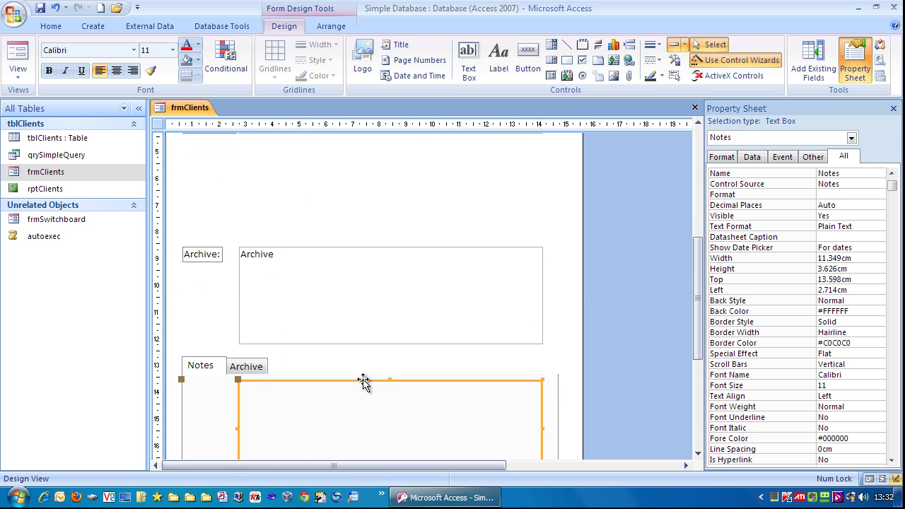
drag(698, 271, 705, 319)
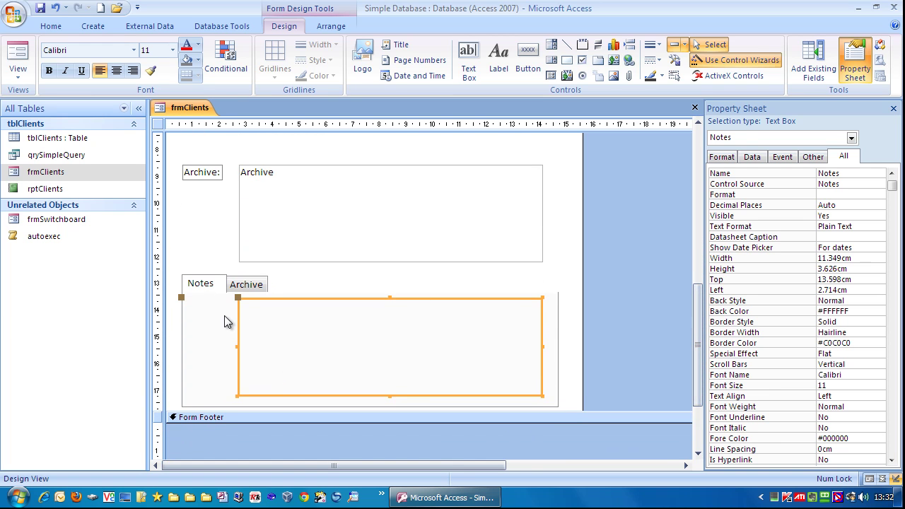
click(18, 60)
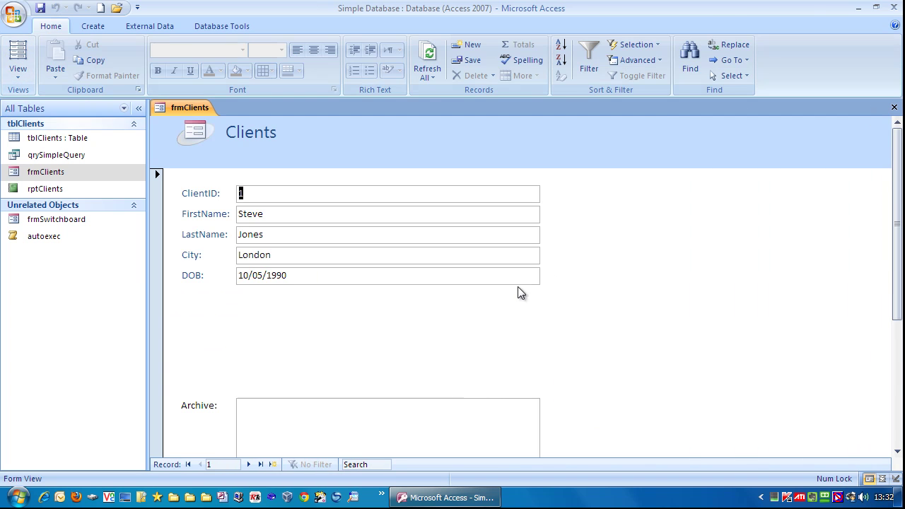
drag(897, 282, 884, 394)
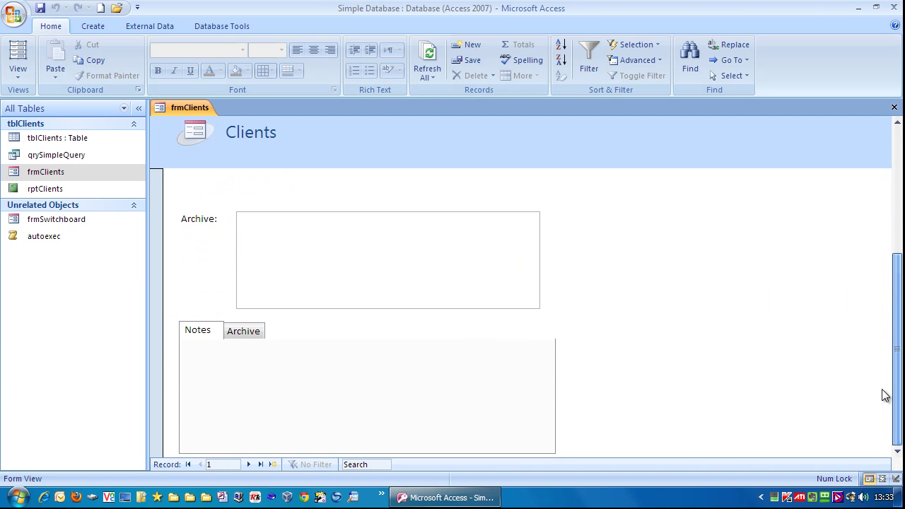
click(241, 331)
click(198, 332)
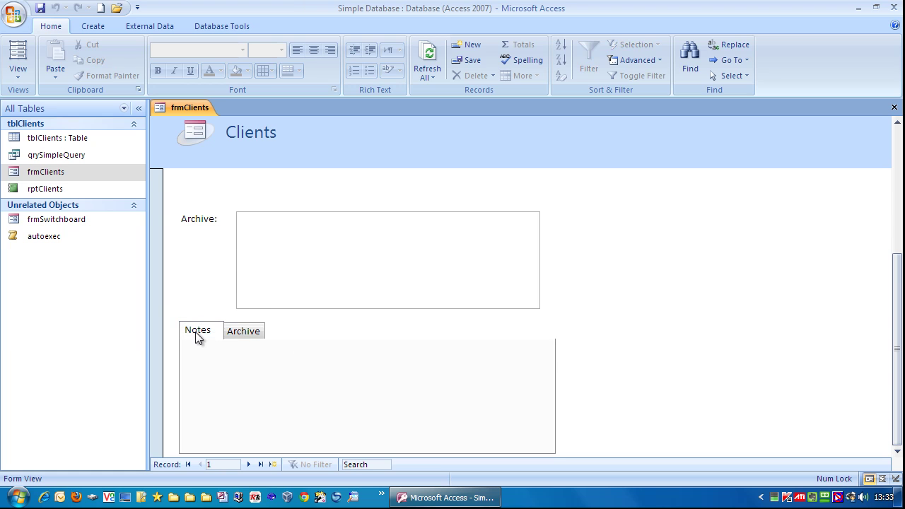
click(243, 332)
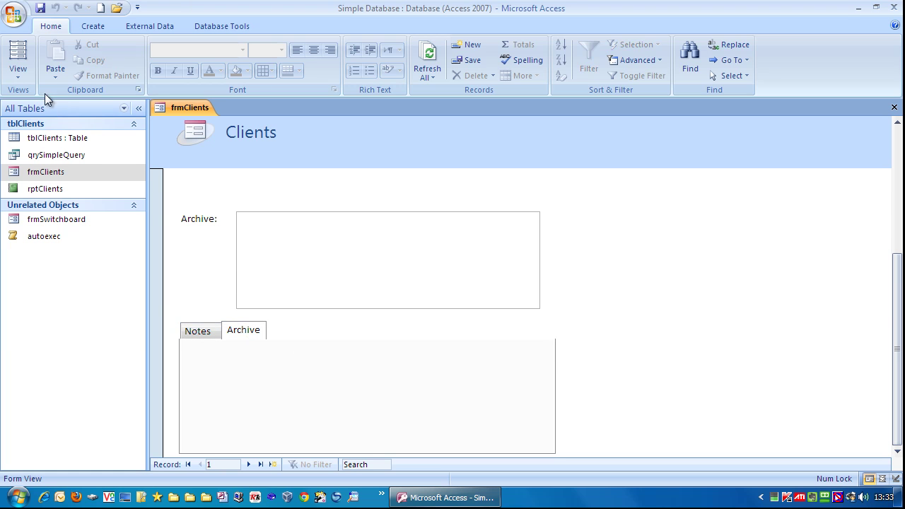
In Design view, shift the Notes text box partly beyond the tab control, to about 12.8 cm Top and 4.0 cm Left, and check it in Form view.
click(18, 71)
click(56, 163)
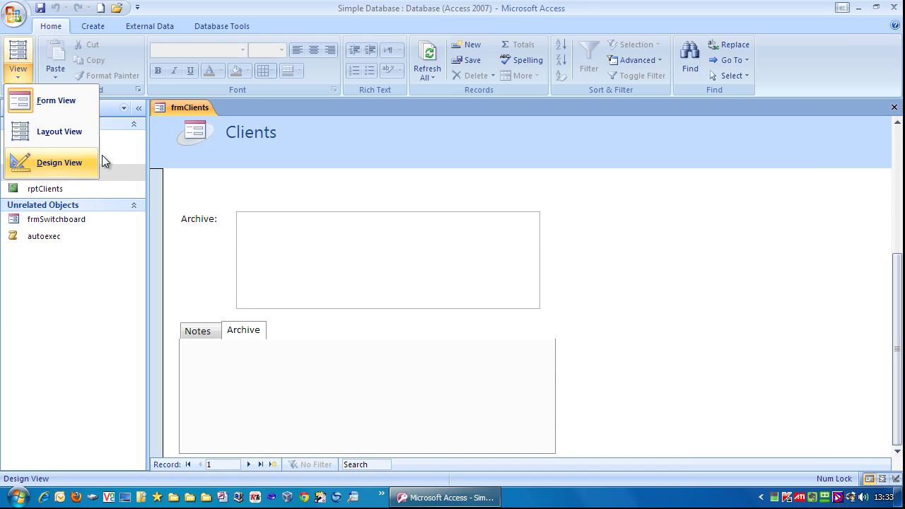
scroll(483, 423, down, 6)
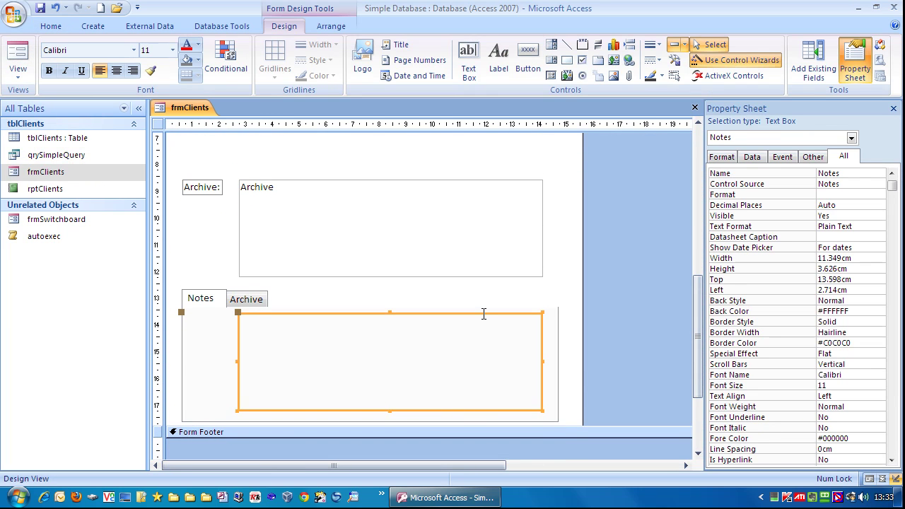
drag(485, 314, 519, 293)
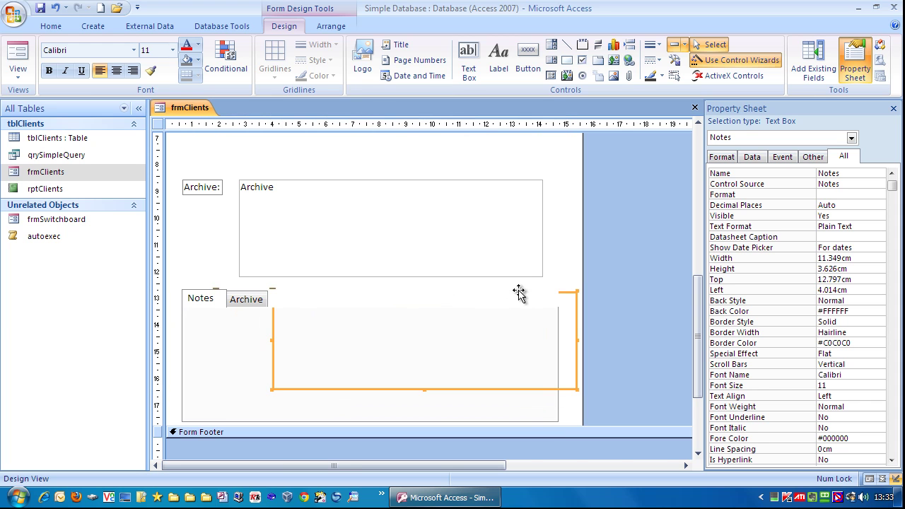
click(19, 63)
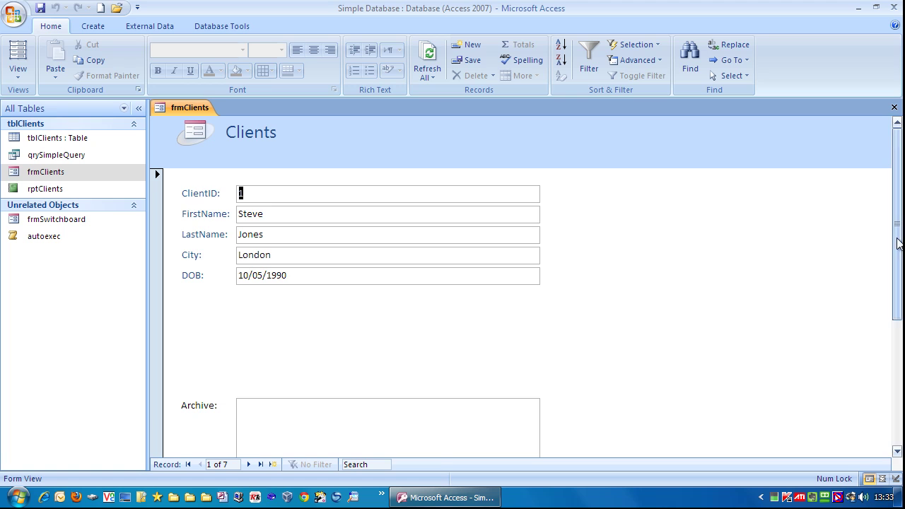
scroll(884, 358, down, 5)
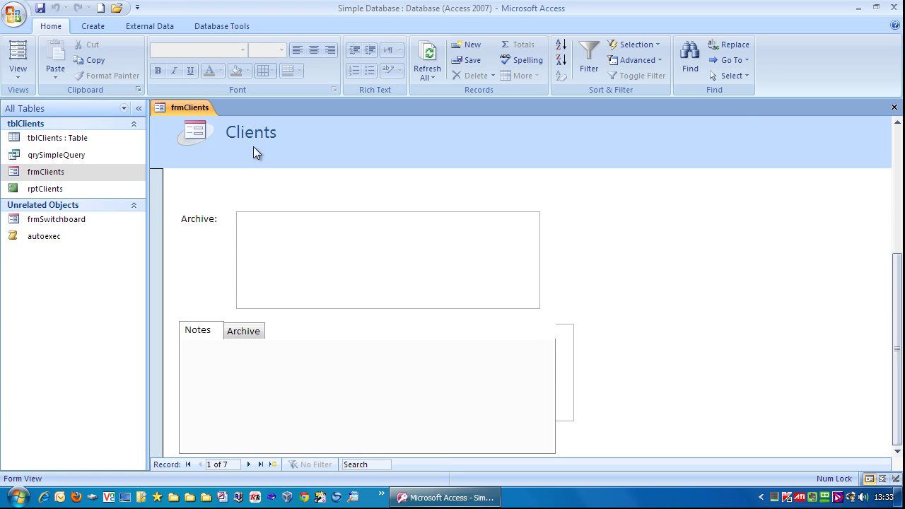
In Design view, move the Notes text box with its label above the tab control, to about 5.6 cm Top and 3.8 cm Left.
click(18, 72)
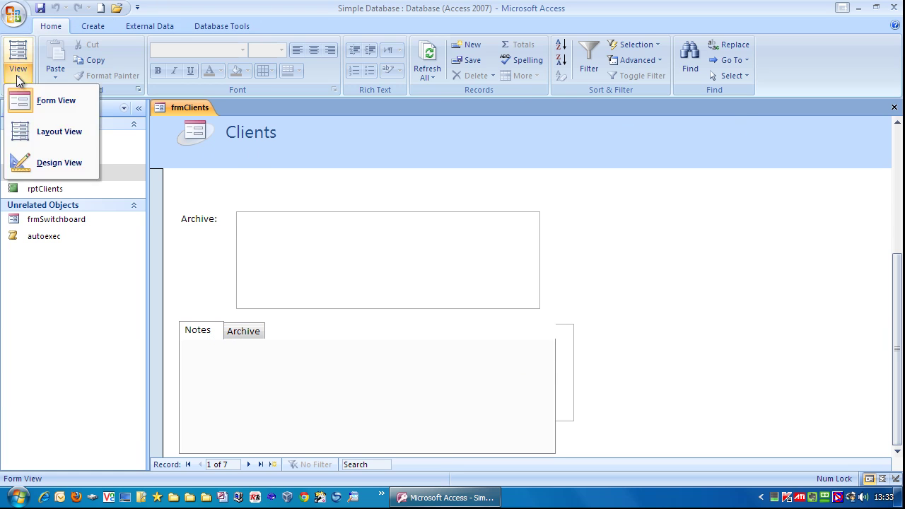
click(39, 163)
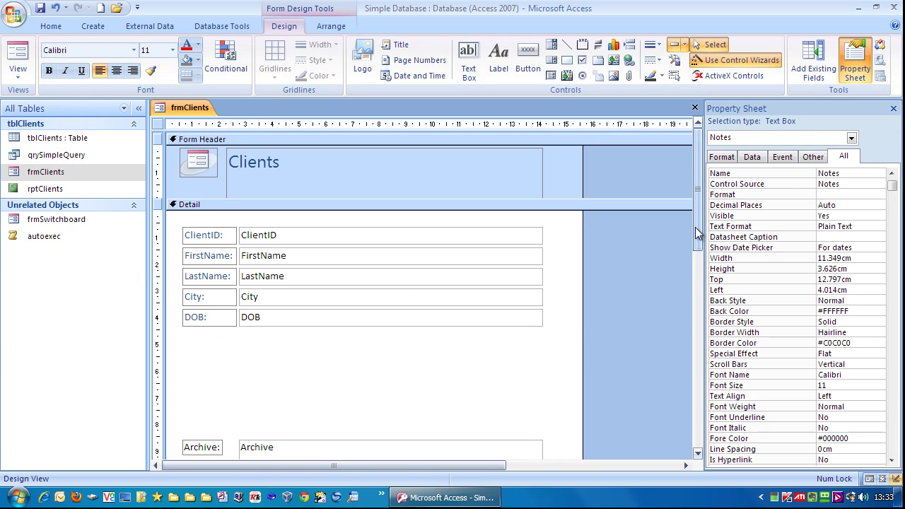
drag(697, 233, 691, 395)
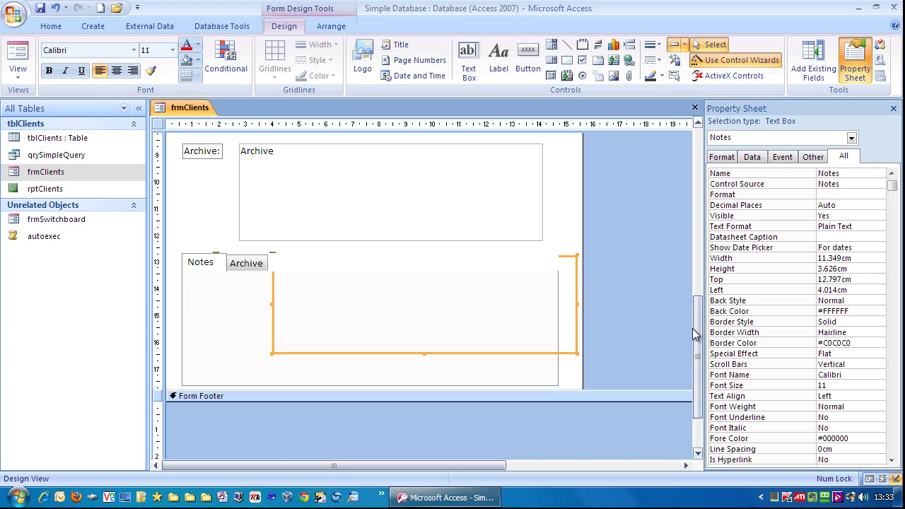
scroll(693, 326, up, 3)
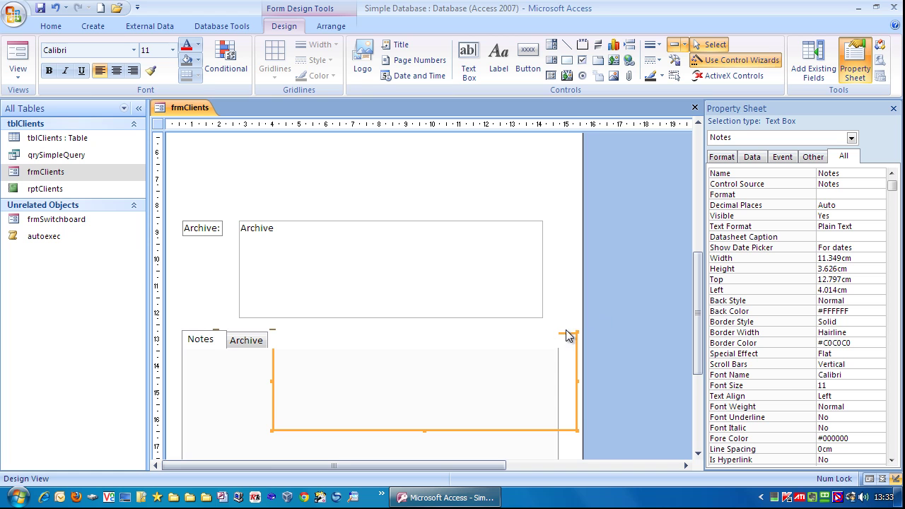
drag(569, 334, 562, 143)
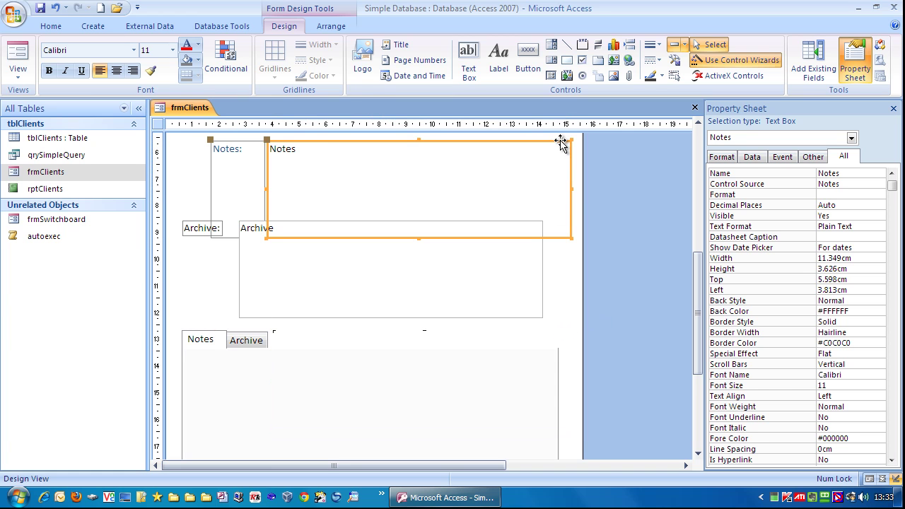
click(637, 330)
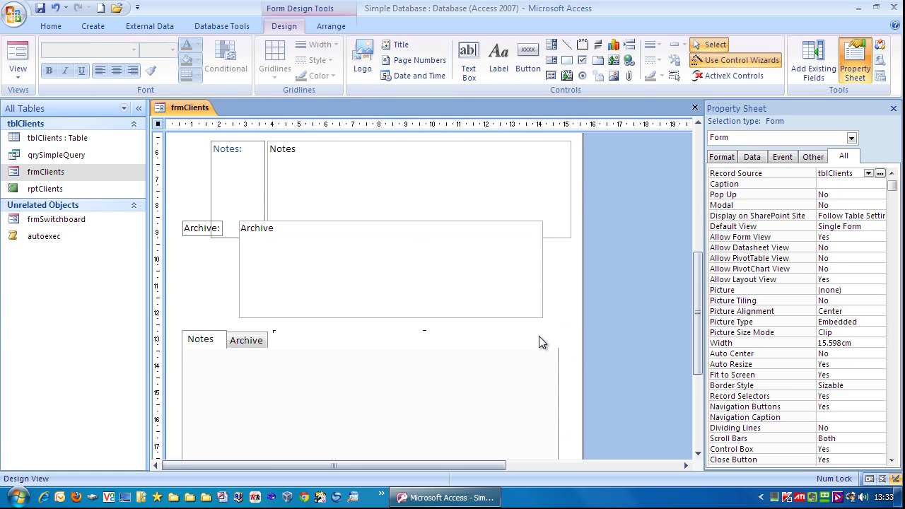
Cut the Notes text box with its label and paste it onto the tab control's Notes page.
click(200, 342)
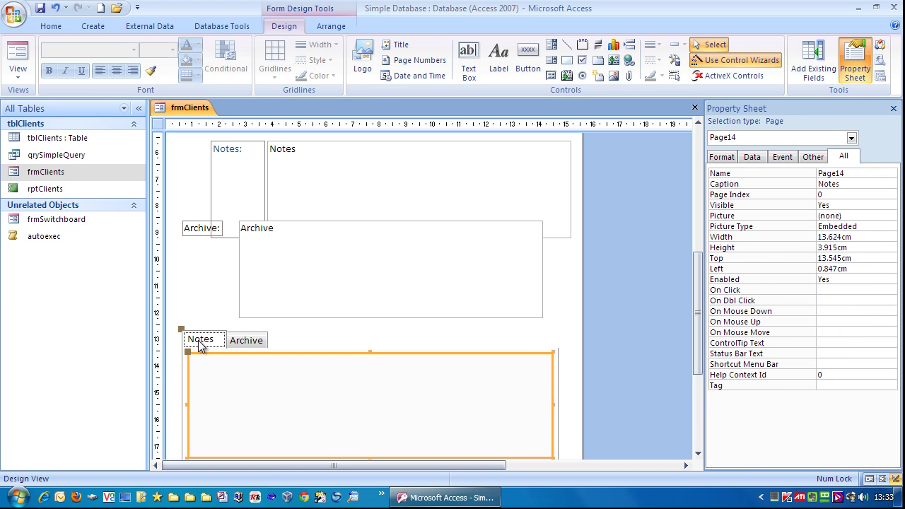
click(387, 156)
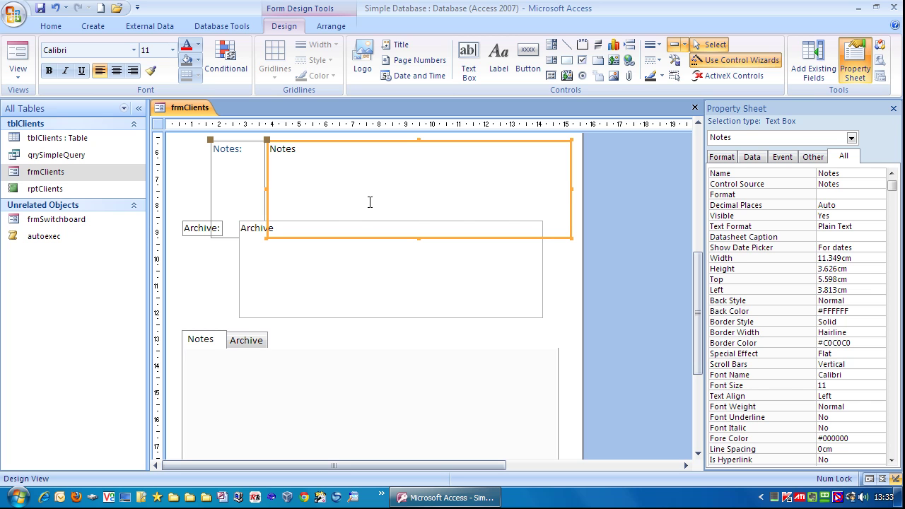
right_click(348, 171)
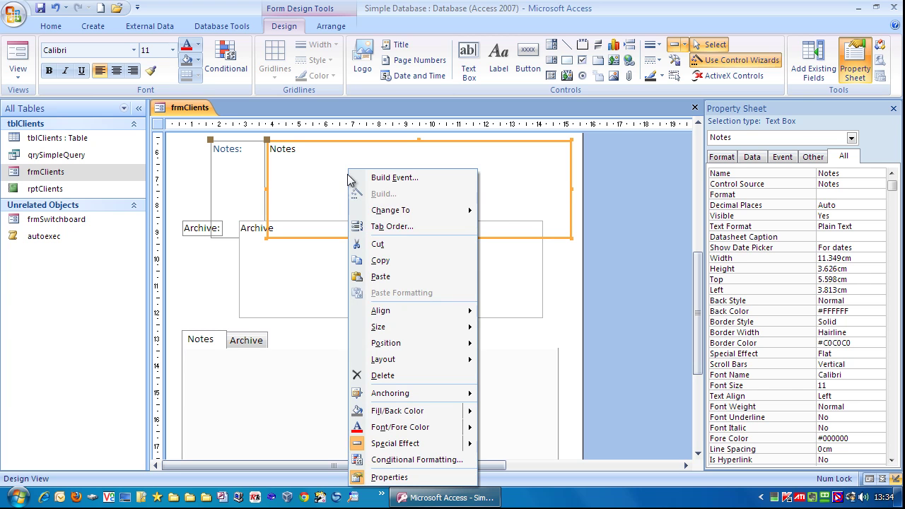
click(379, 245)
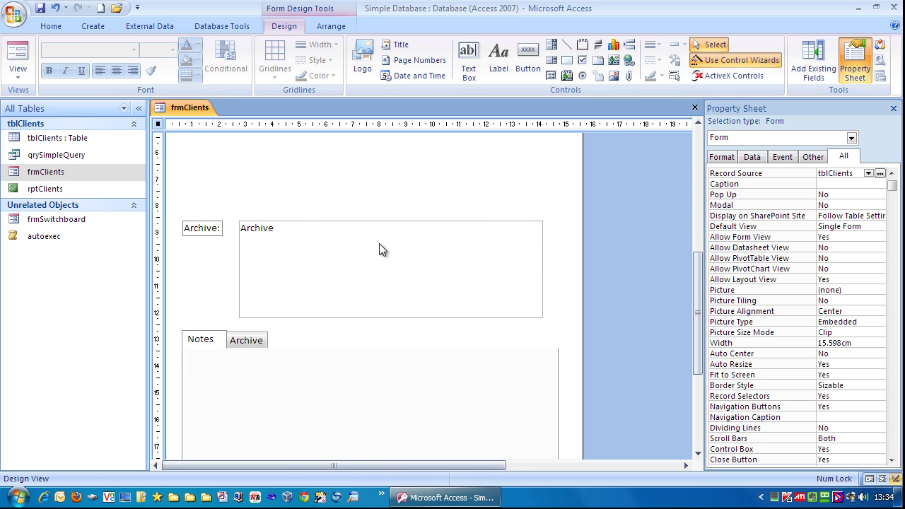
click(200, 340)
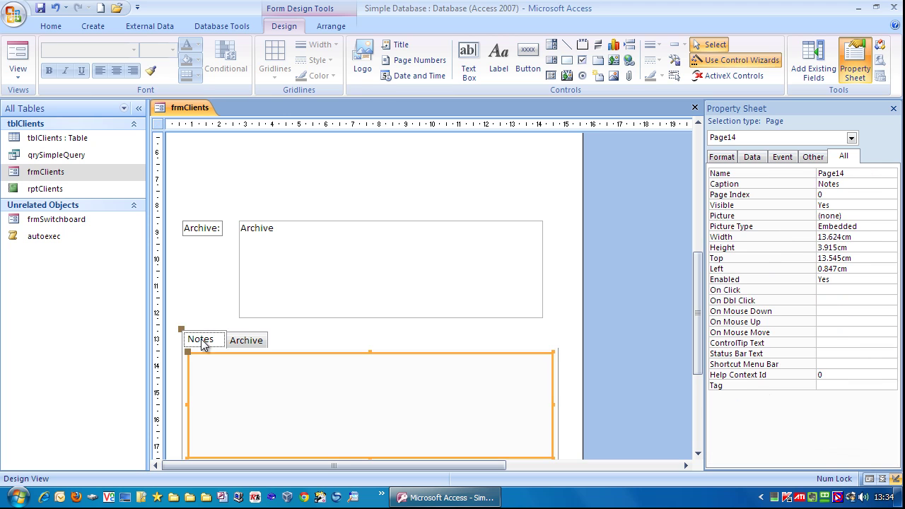
right_click(262, 369)
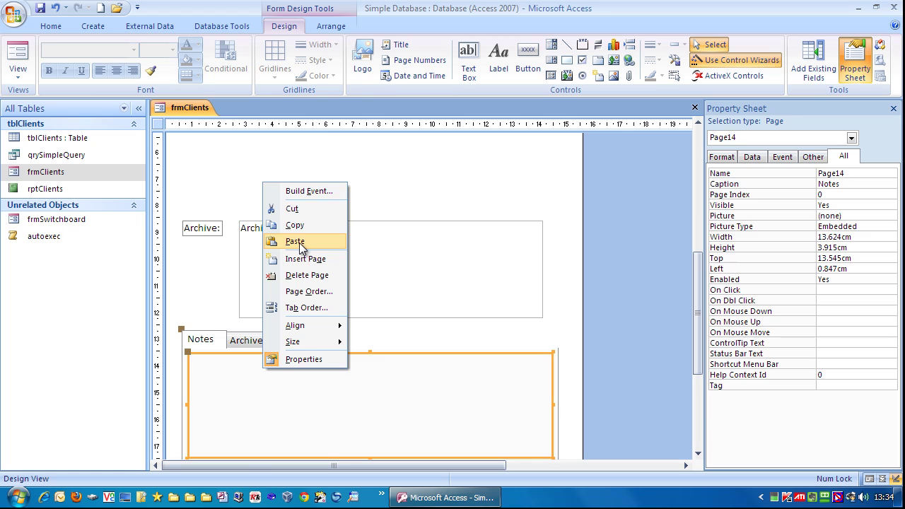
click(296, 242)
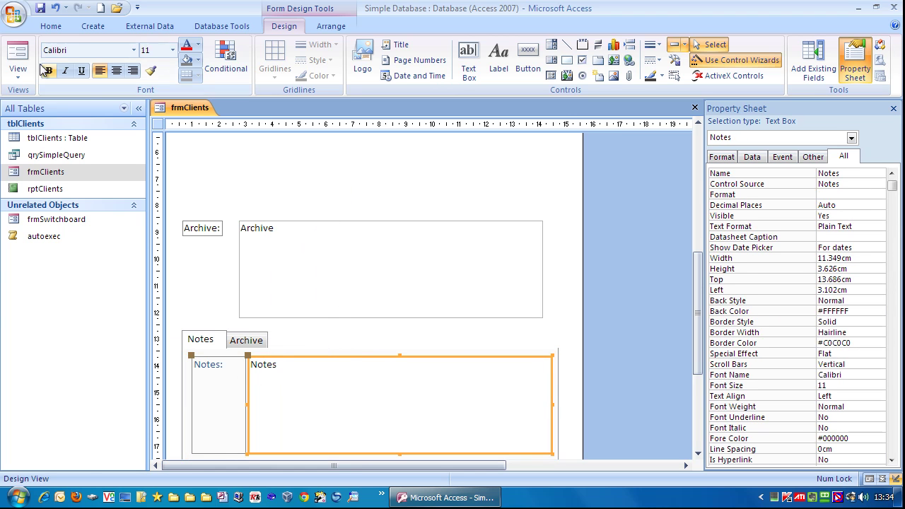
Check the tab control's Notes and Archive pages in Form view, ending on the Notes page.
click(17, 57)
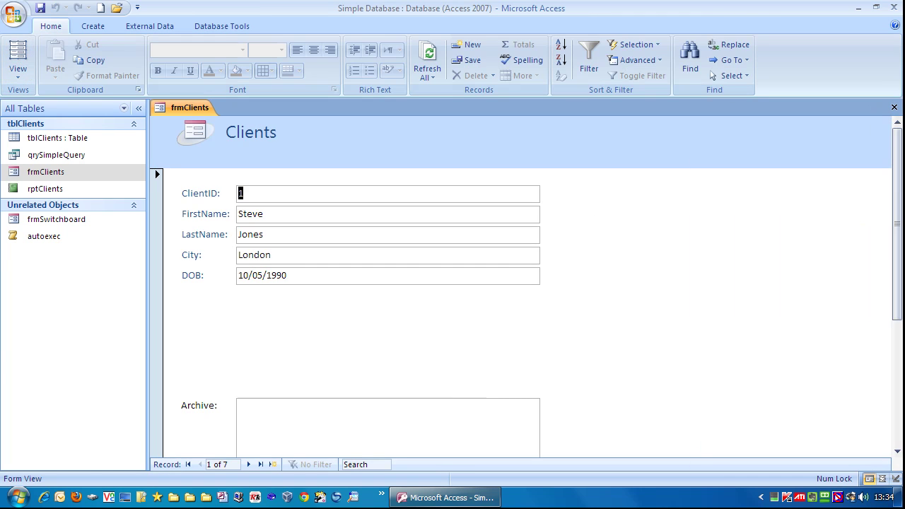
drag(898, 226, 892, 359)
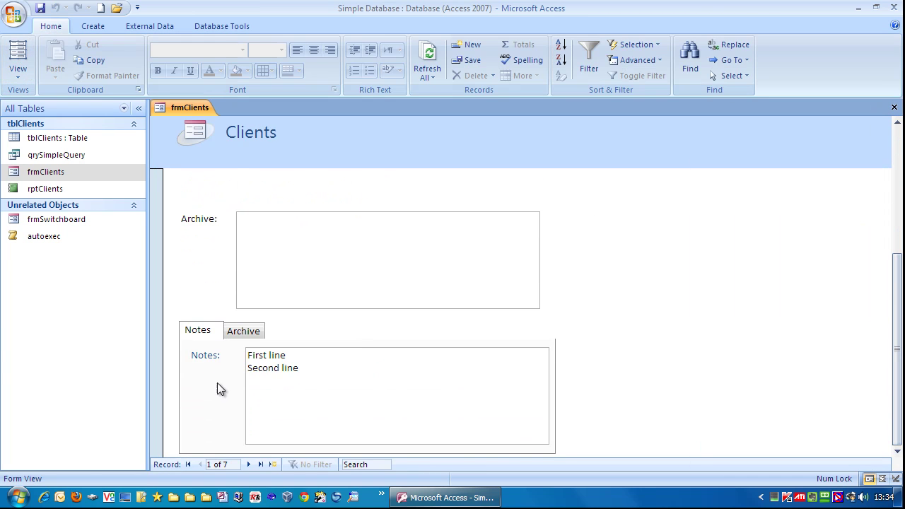
click(241, 332)
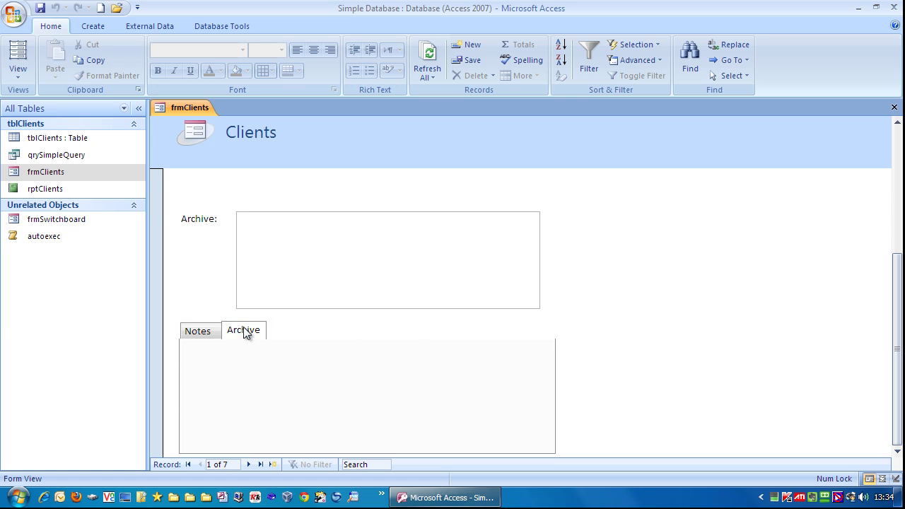
click(198, 329)
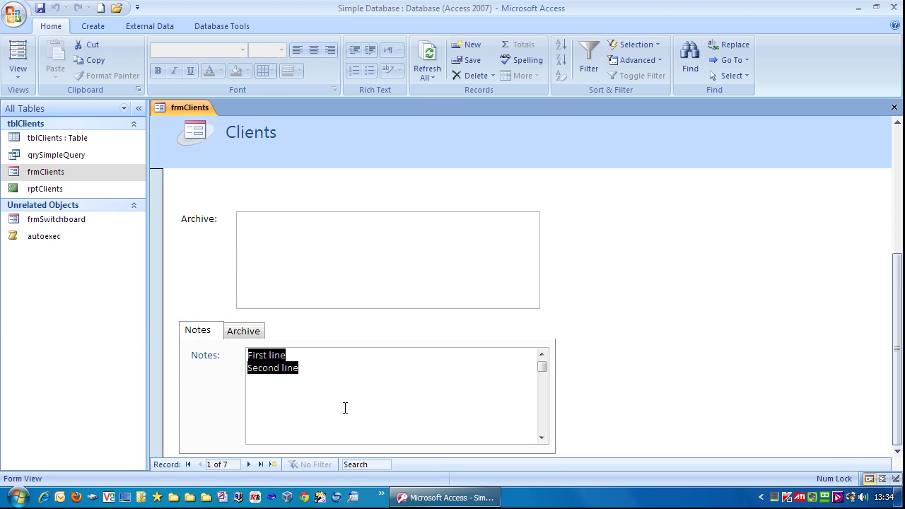
In Design view, cut the Archive text box with its label and paste it onto the tab control's Archive page.
click(18, 71)
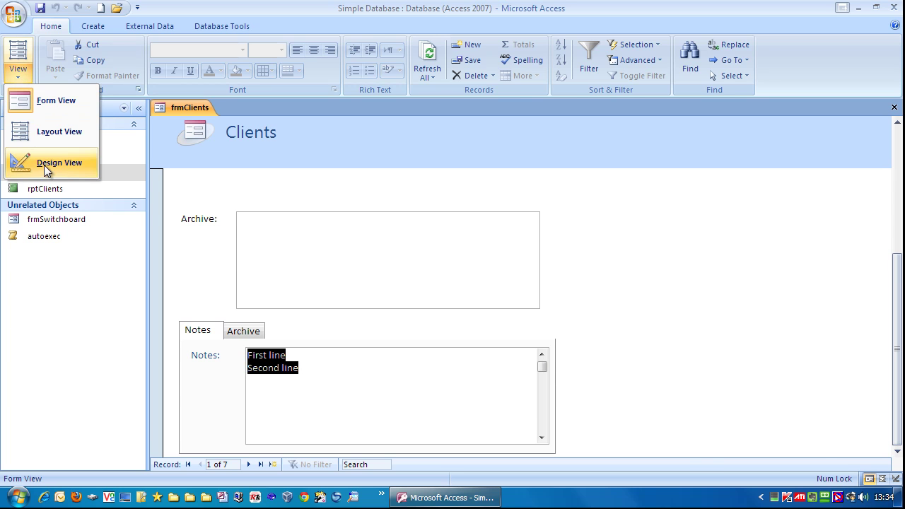
click(42, 160)
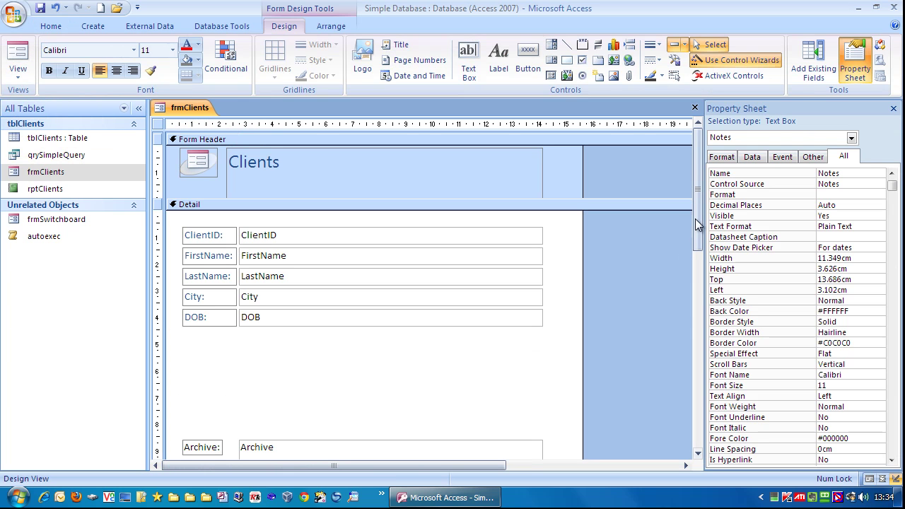
drag(696, 225, 687, 378)
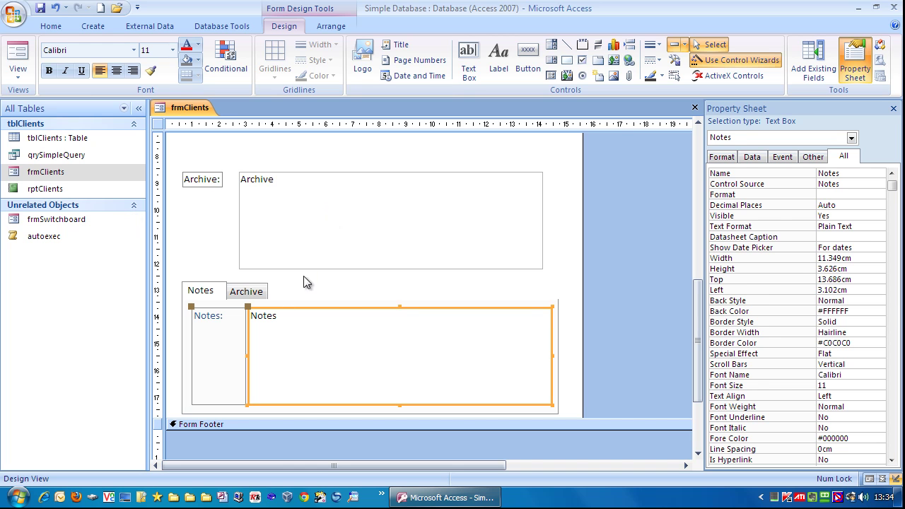
click(246, 292)
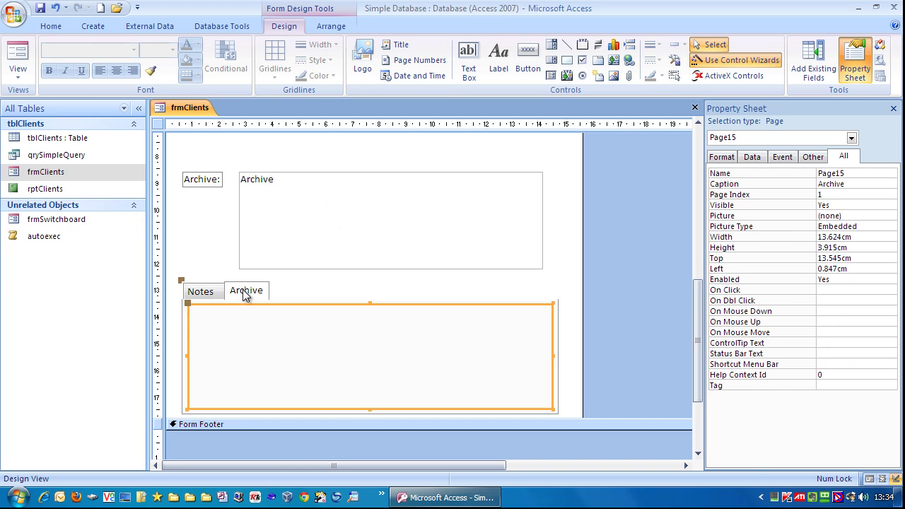
right_click(343, 197)
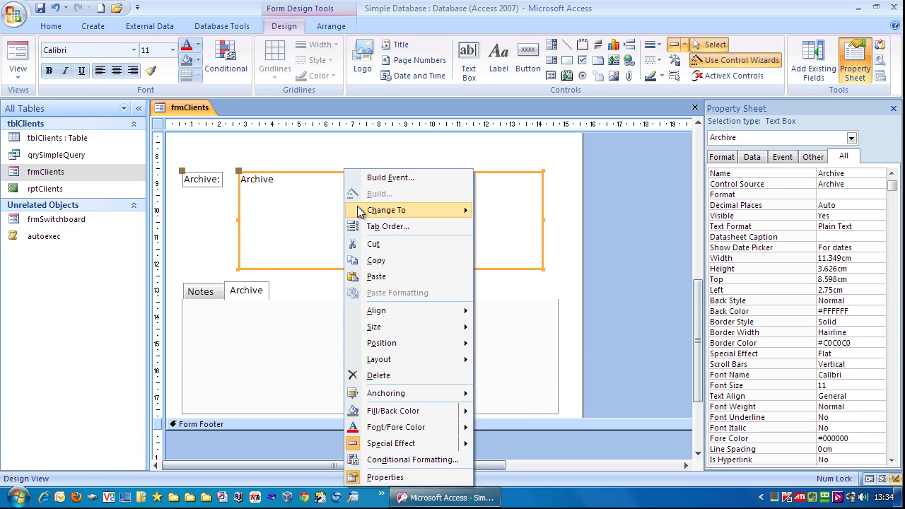
click(373, 244)
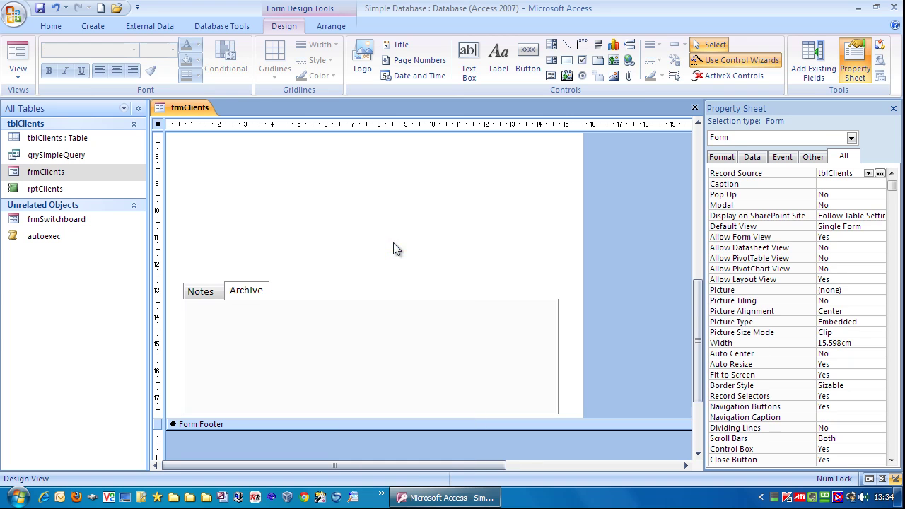
right_click(258, 330)
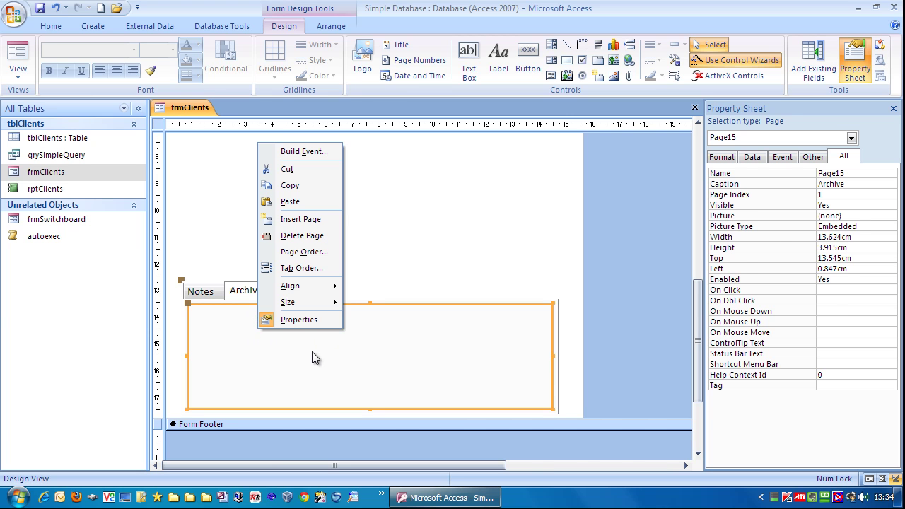
click(287, 202)
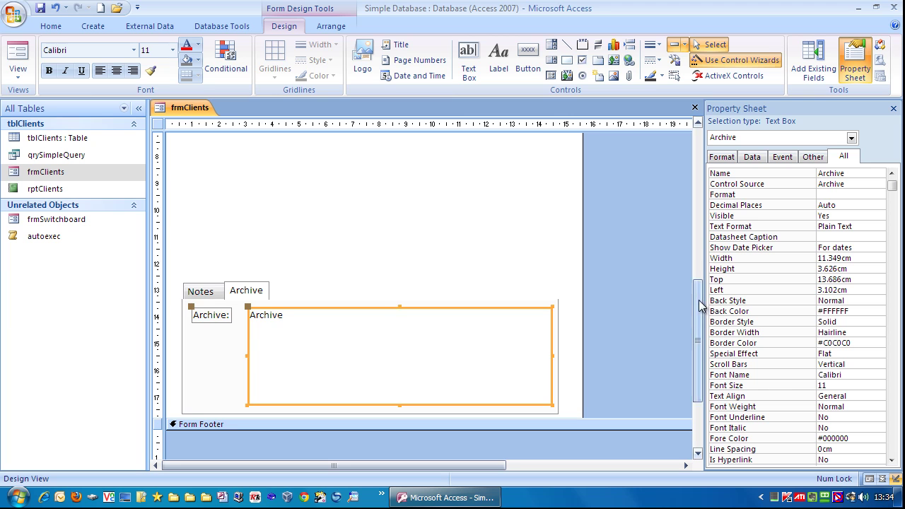
Move the tab control up directly beneath the DOB field, to about 4.6 cm Top and 0.6 cm Left.
drag(698, 311, 697, 249)
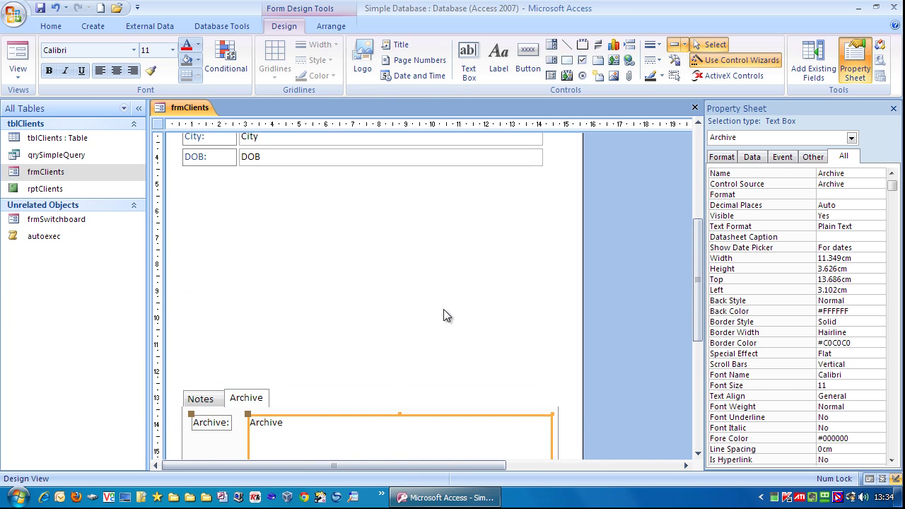
click(624, 214)
click(325, 399)
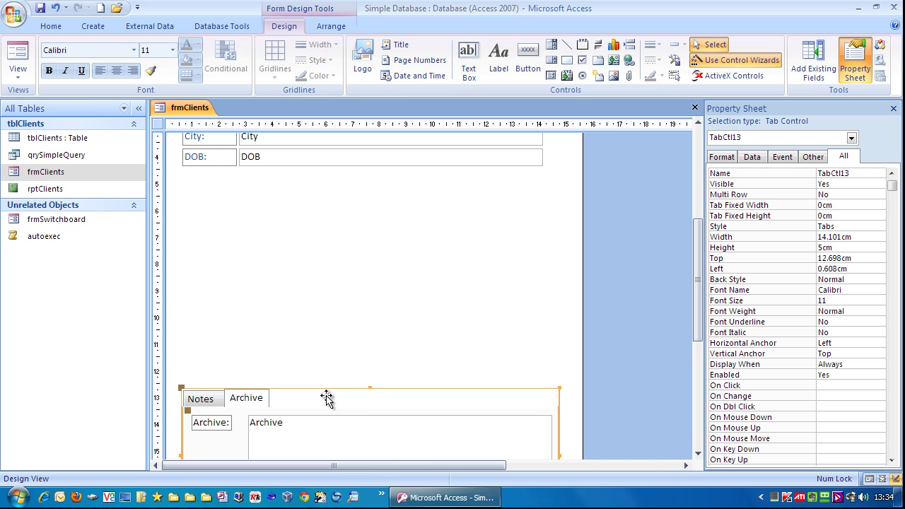
drag(332, 401, 333, 186)
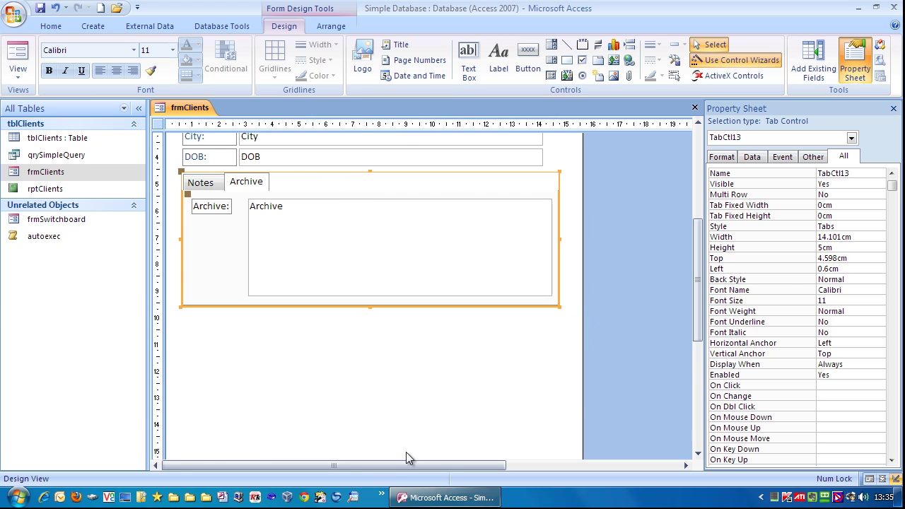
Shorten the Detail section to about 10 cm, ending just below the tab control, and save the form.
drag(694, 336, 699, 417)
drag(347, 381, 357, 178)
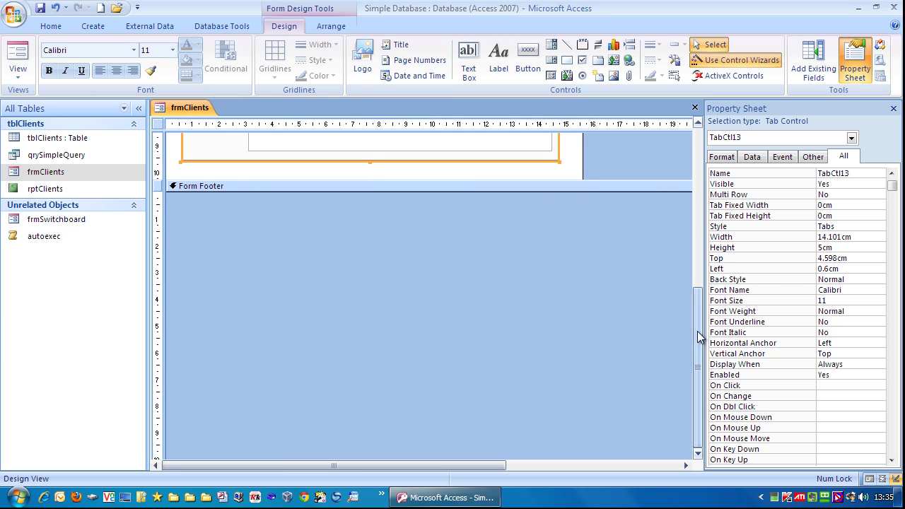
scroll(700, 338, up, 5)
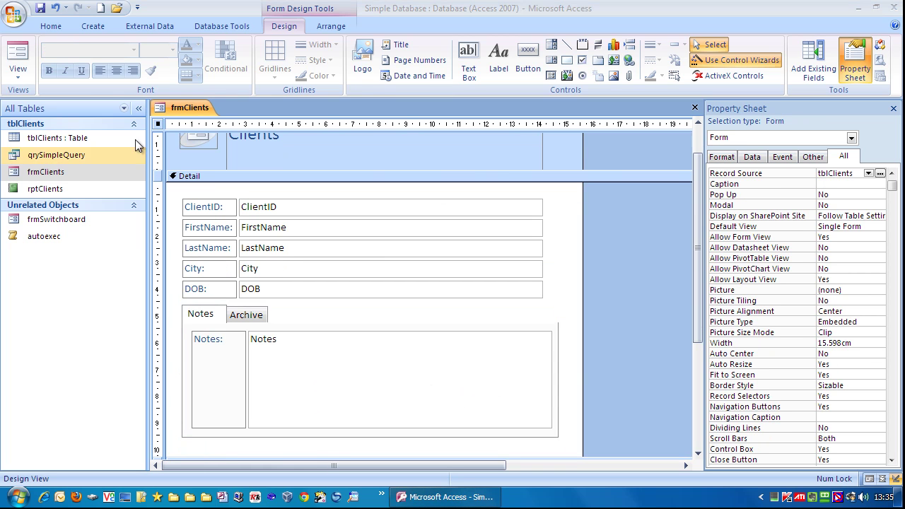
click(41, 10)
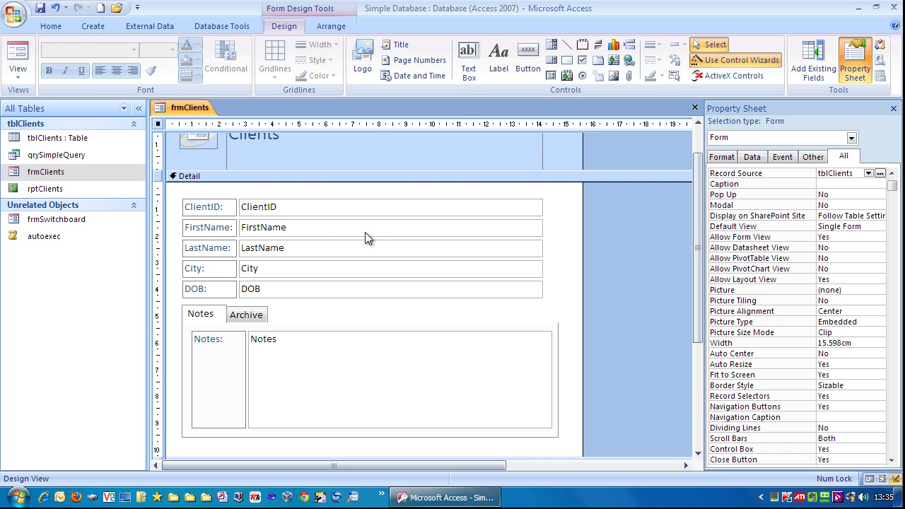
Check the repositioned tab control in Form view by alternating between its Notes and Archive pages, ending on Archive.
click(18, 55)
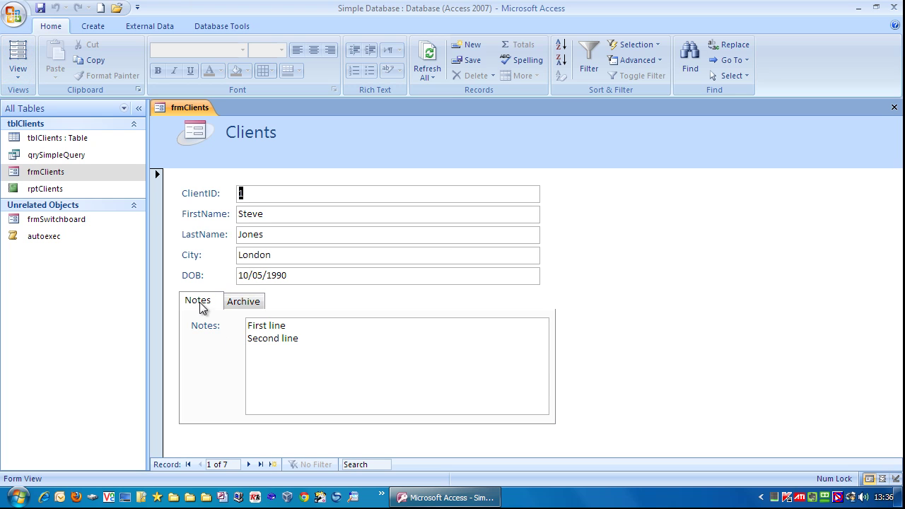
click(243, 300)
click(201, 305)
click(243, 301)
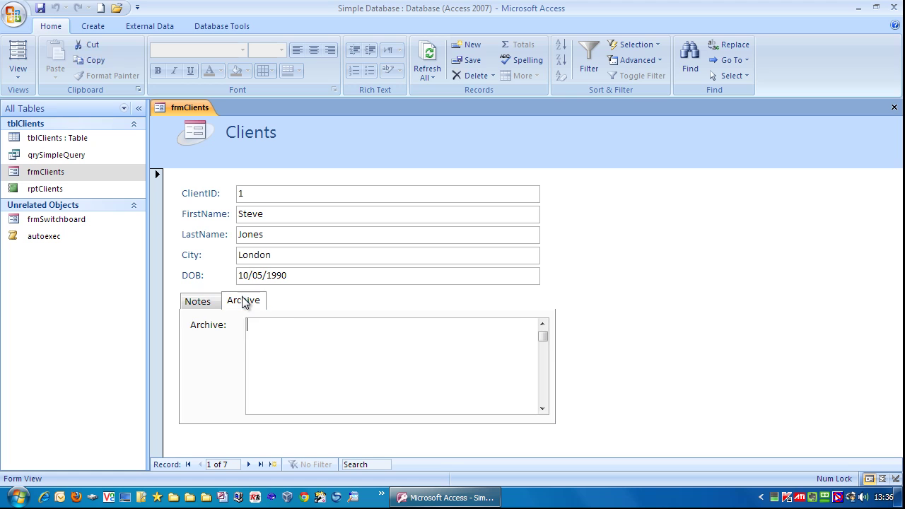
click(205, 301)
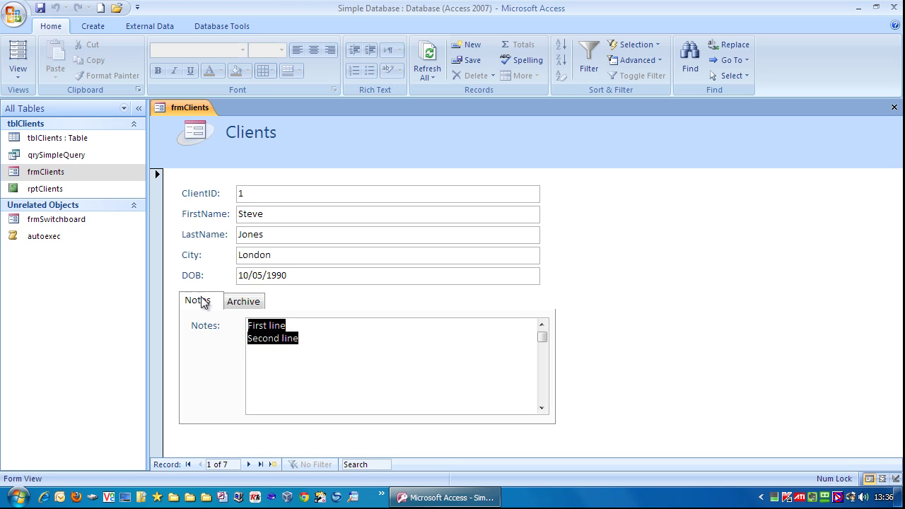
click(241, 301)
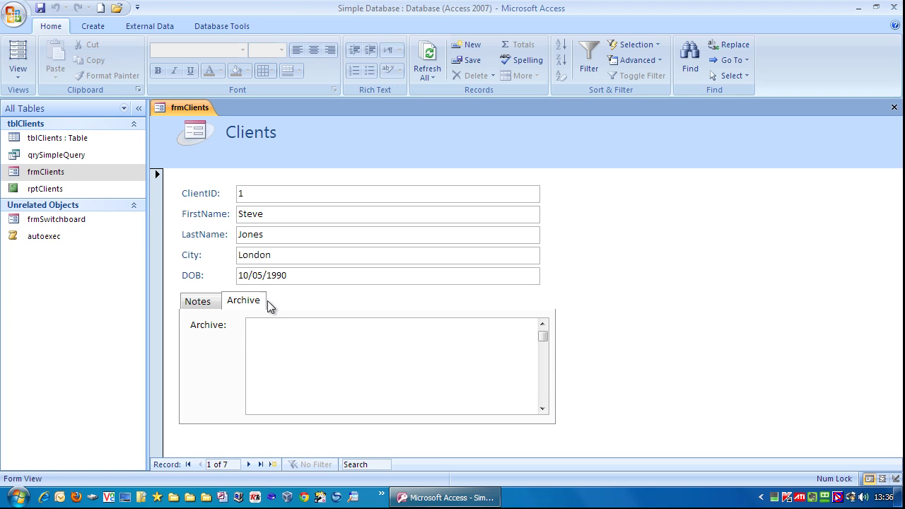
Return to Design view and insert a third page in the tab control after the Archive page.
click(19, 75)
click(33, 155)
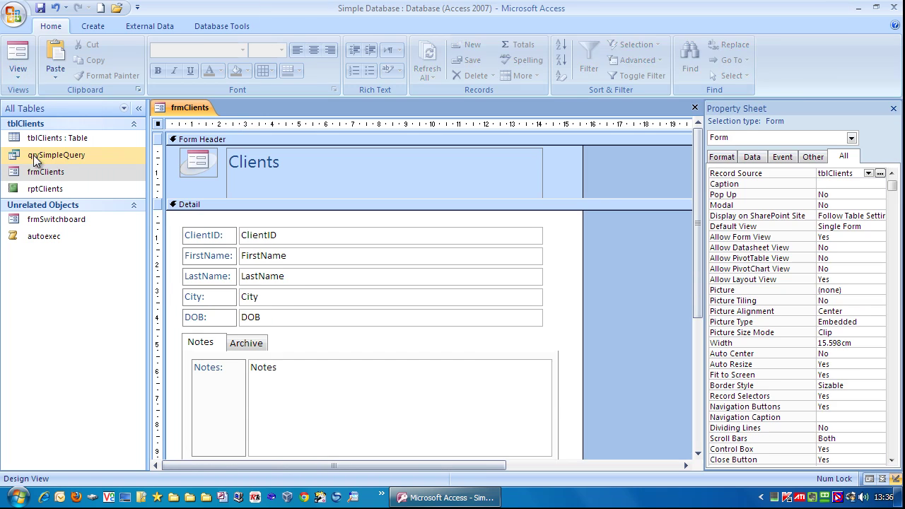
click(247, 344)
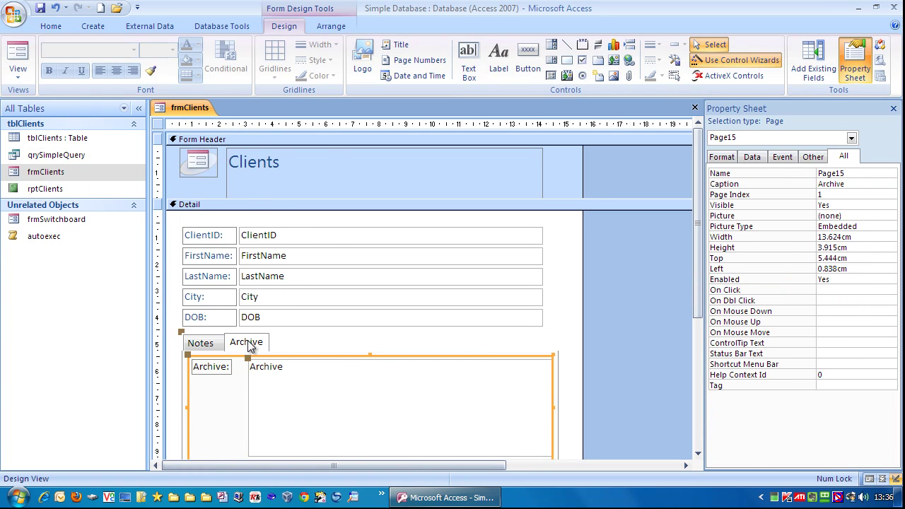
right_click(249, 346)
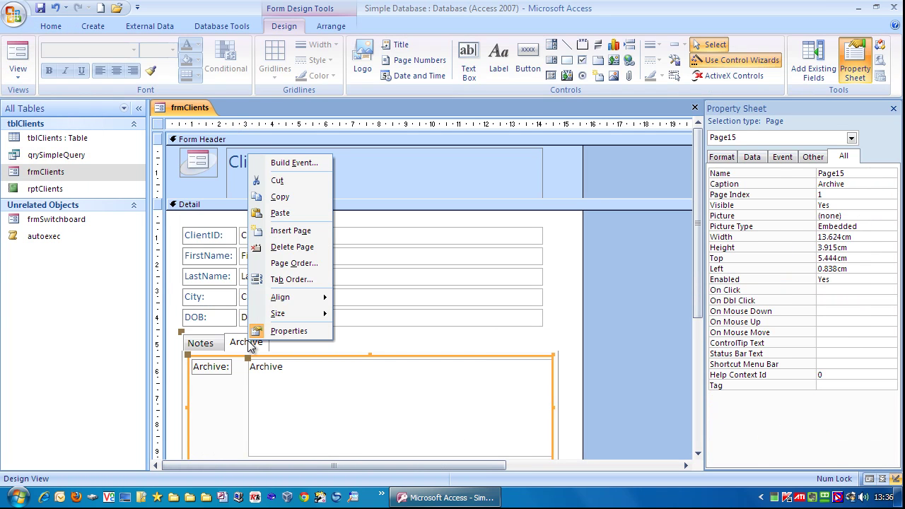
click(289, 230)
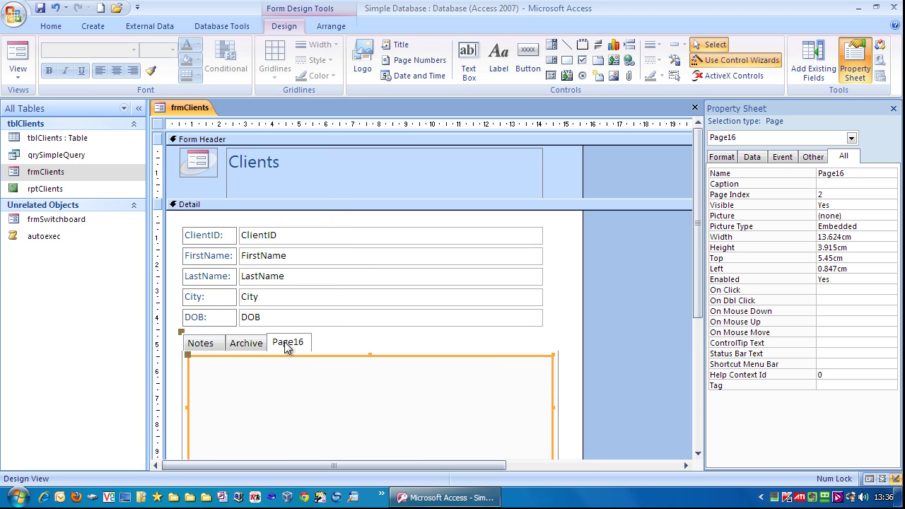
Set the new page's caption to Orders and look through the Notes, Archive and Orders pages.
click(292, 345)
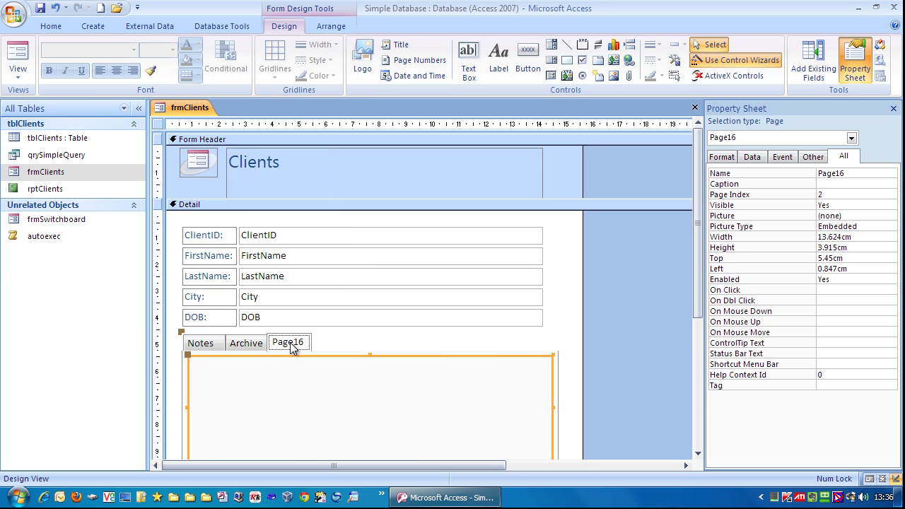
click(828, 185)
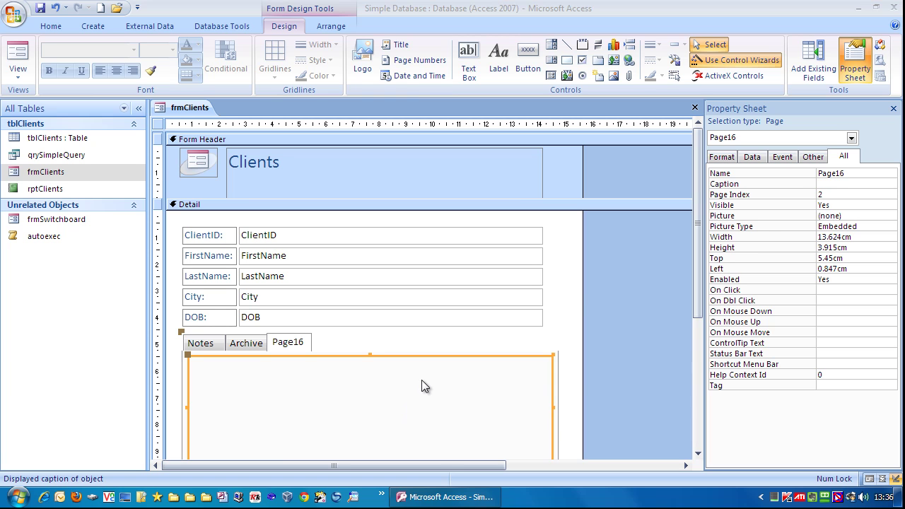
click(829, 183)
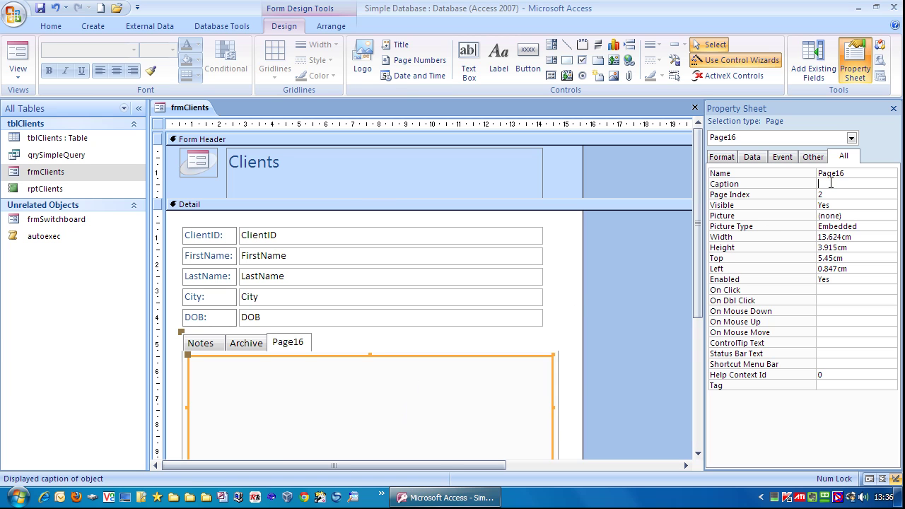
text(Orders)
key(Return)
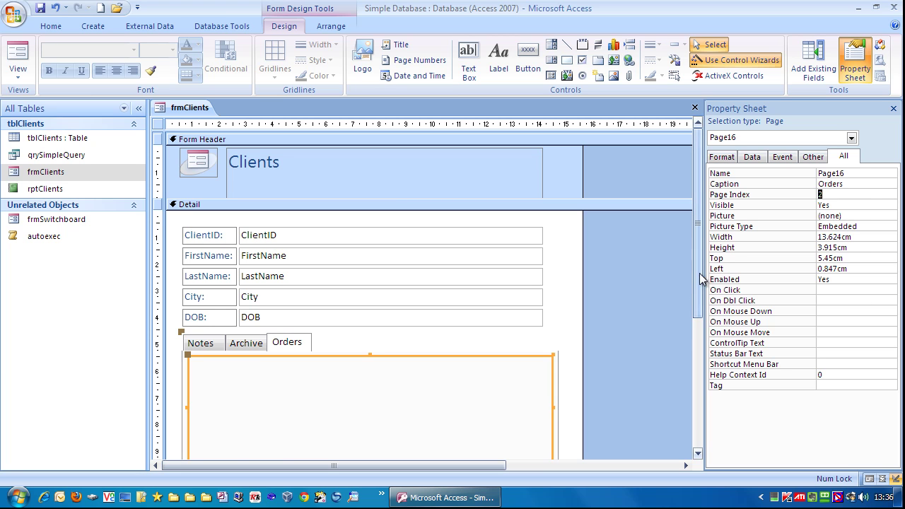
drag(697, 274, 692, 318)
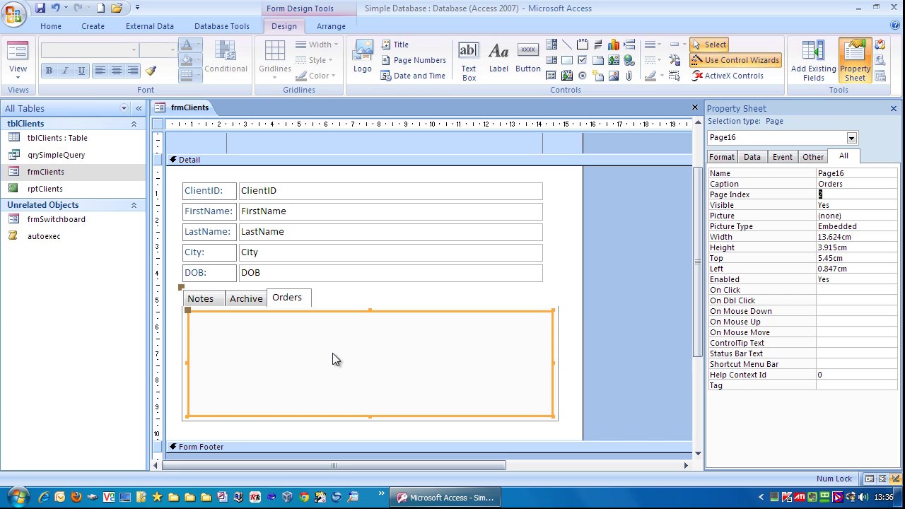
click(202, 300)
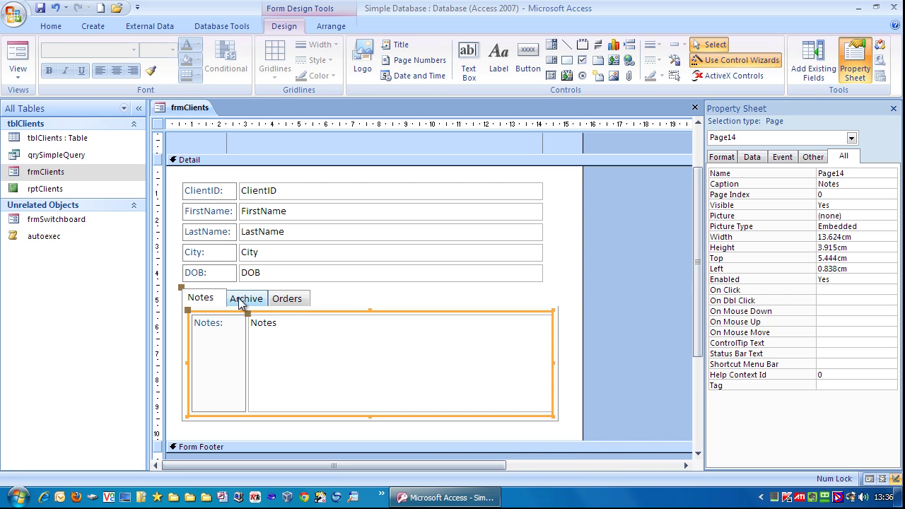
click(240, 298)
click(290, 299)
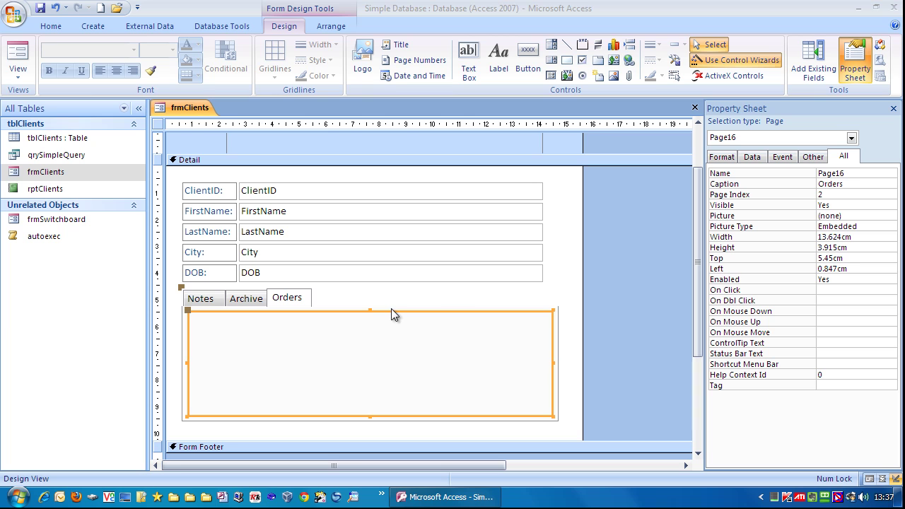
Change the tab control's page order to Orders, Archive, Notes.
click(350, 299)
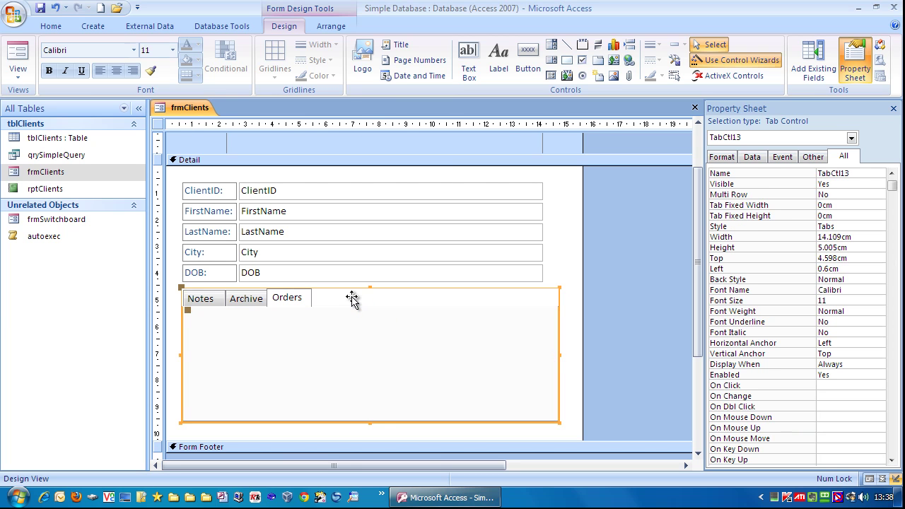
right_click(352, 300)
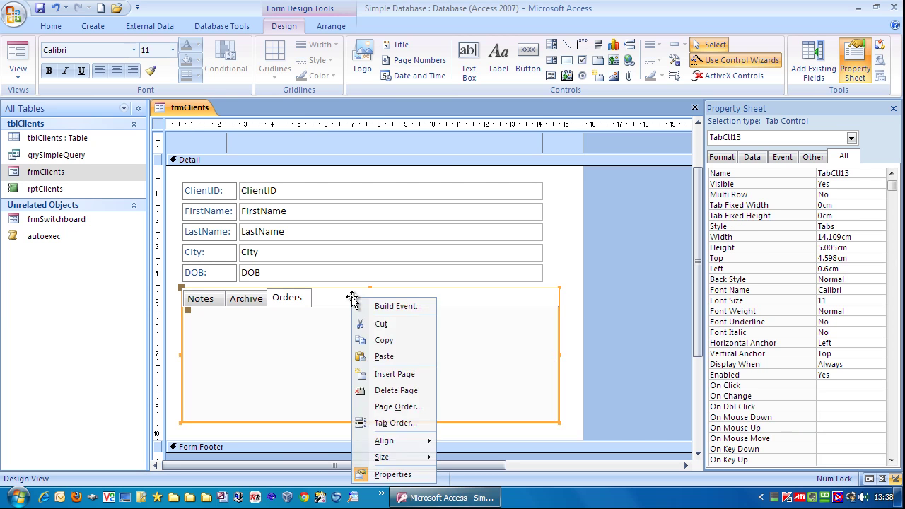
click(396, 407)
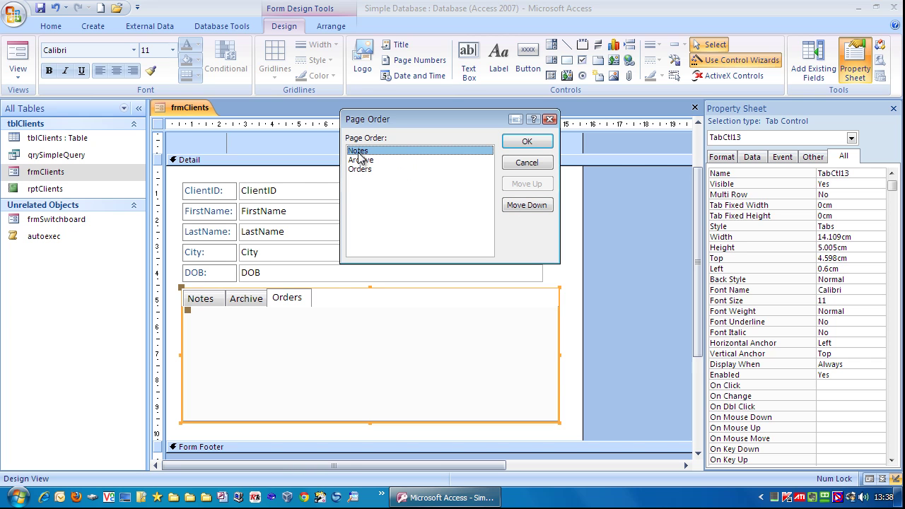
click(522, 203)
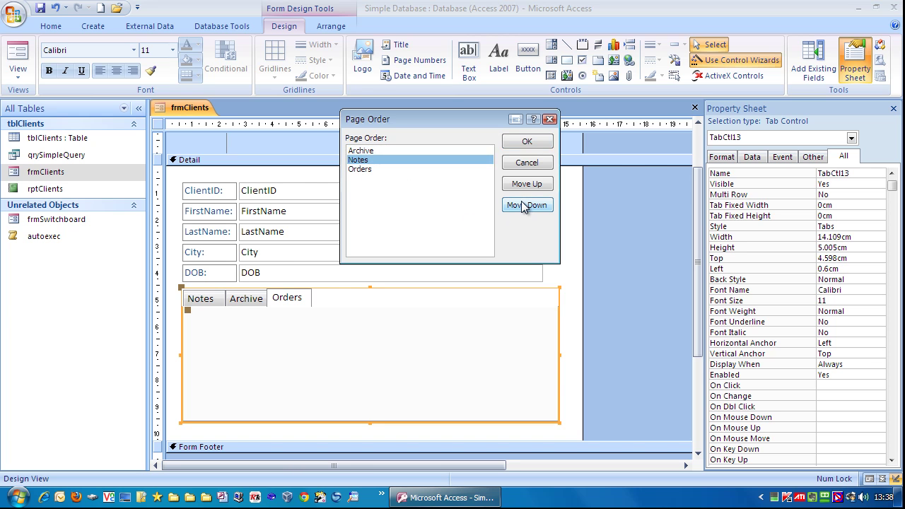
click(362, 169)
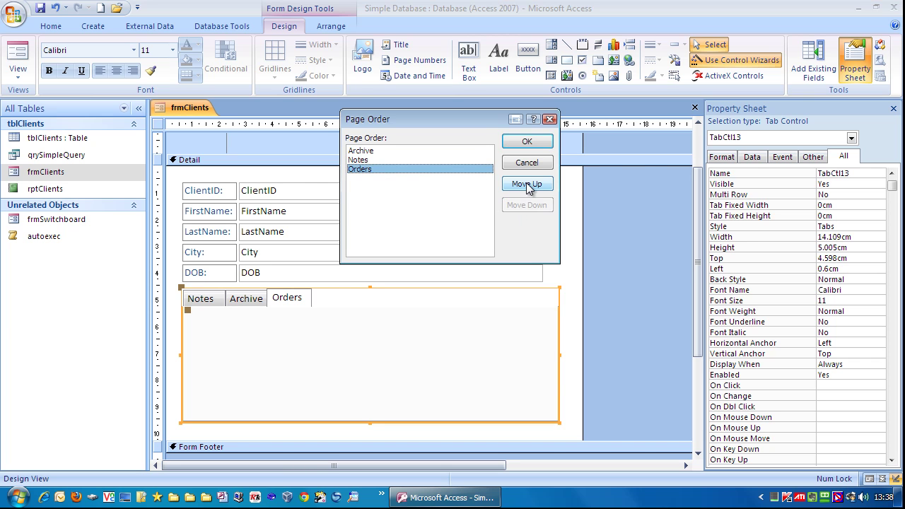
click(525, 185)
click(526, 186)
click(527, 141)
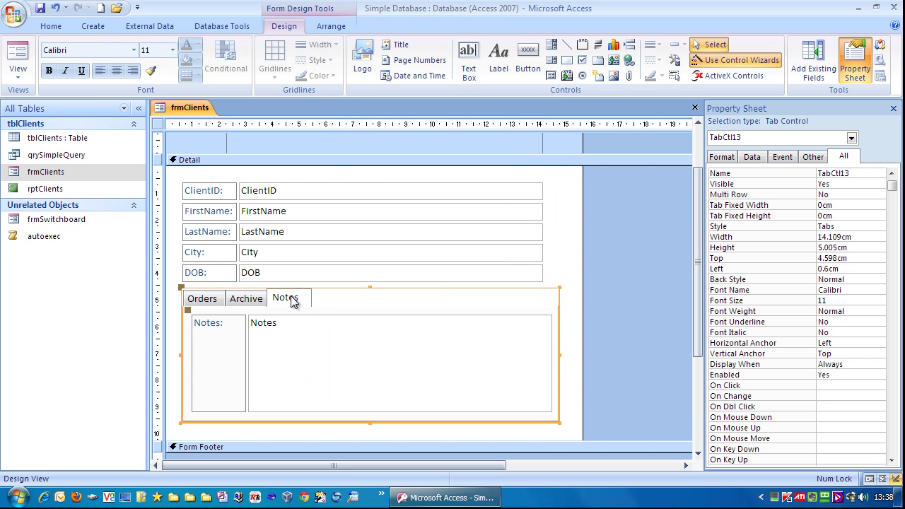
Save frmClients and check the reordered tab control in Form view by opening its Archive, Notes and Orders pages, ending on Orders.
click(40, 9)
click(21, 55)
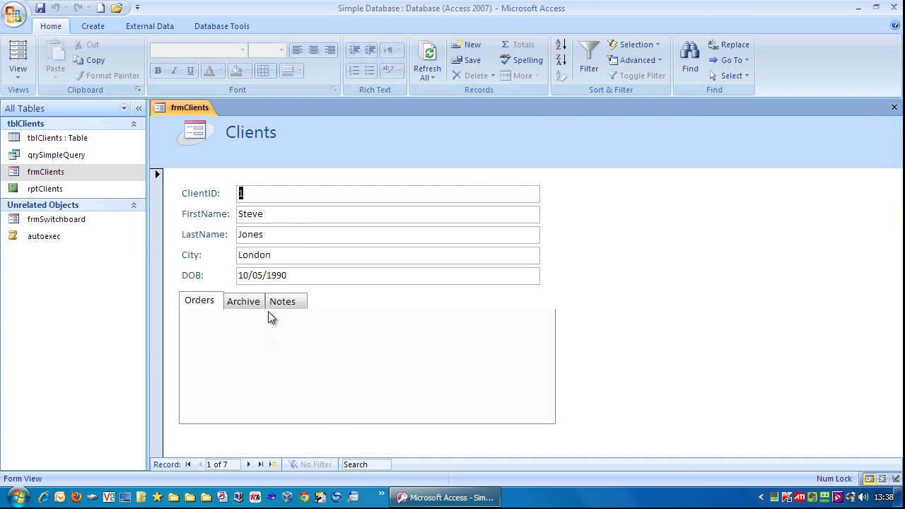
click(240, 304)
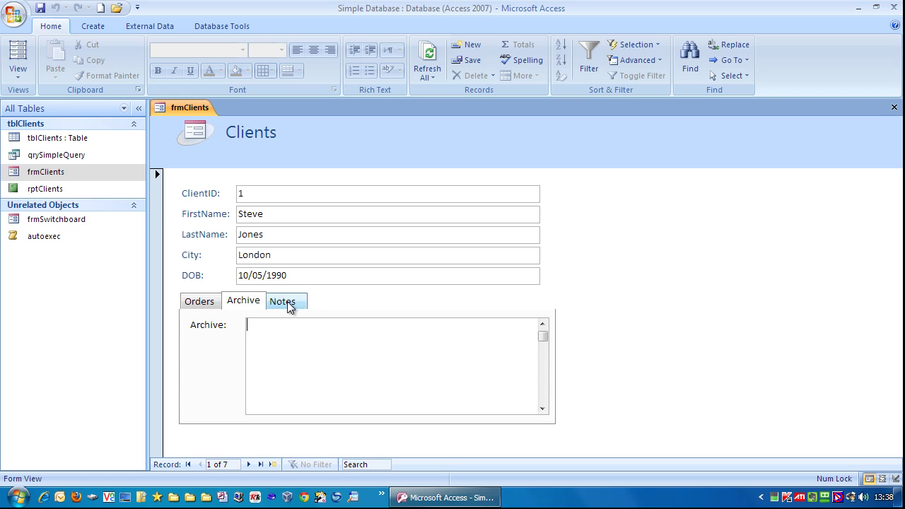
click(287, 303)
click(247, 303)
click(303, 304)
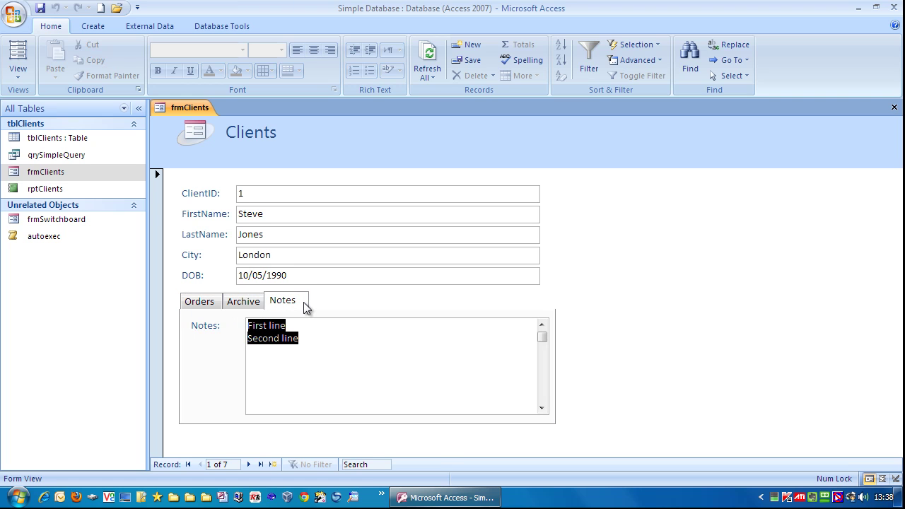
click(202, 302)
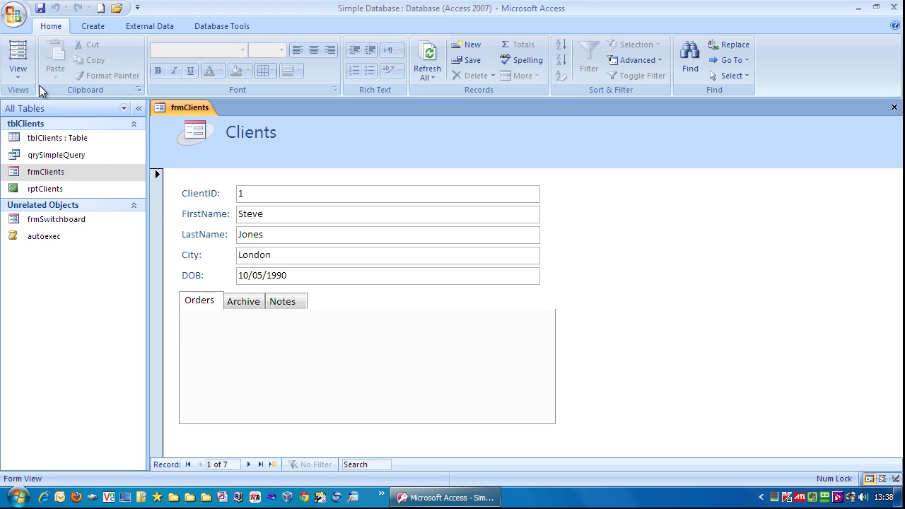
Return to Design view and look through the Orders, Archive and Notes pages, ending on Orders.
click(22, 78)
click(52, 163)
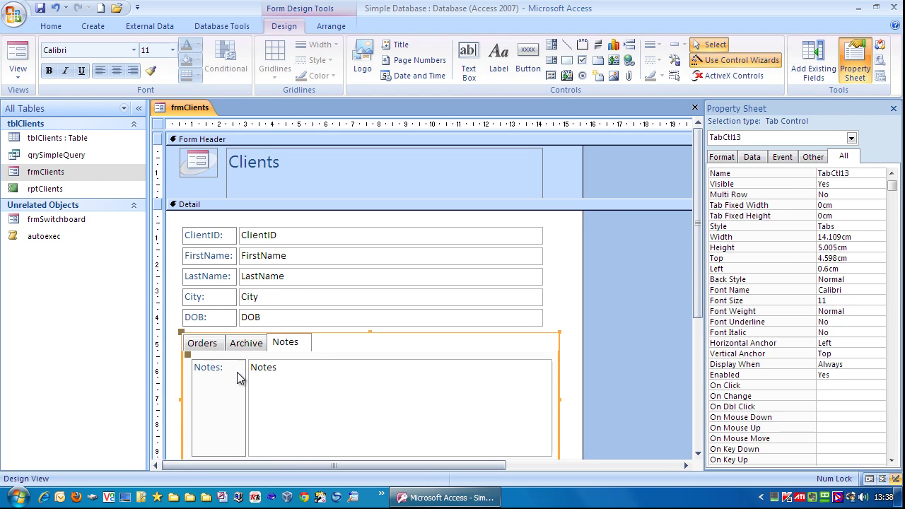
click(202, 343)
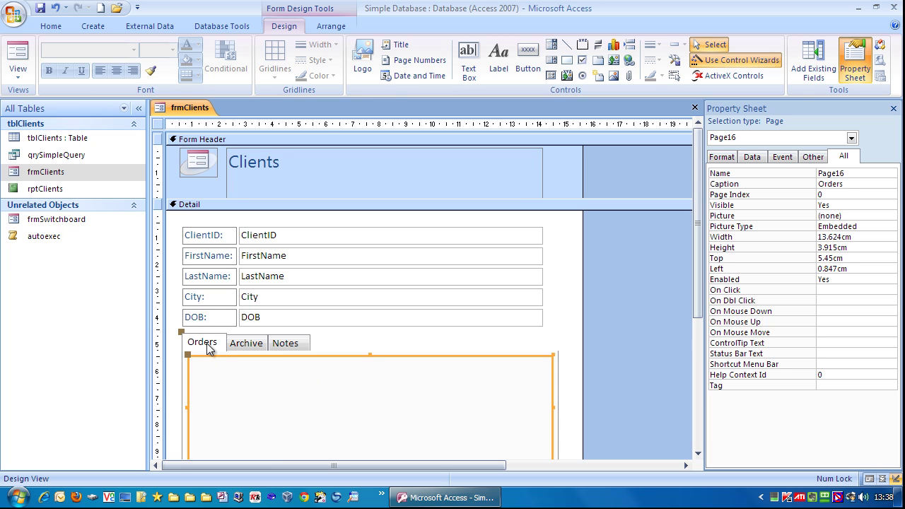
click(246, 343)
click(285, 344)
click(207, 347)
Select the DOB text box and bring up the commands for arranging its control layout.
click(318, 316)
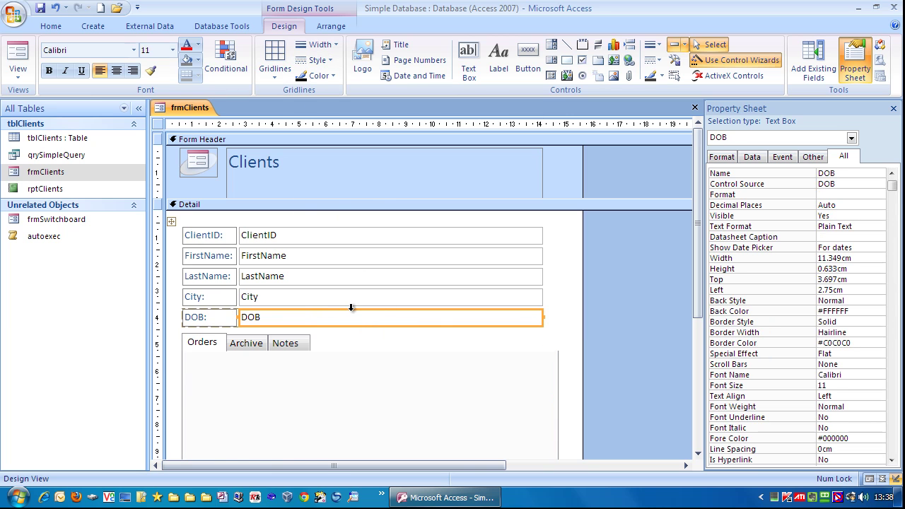
click(329, 28)
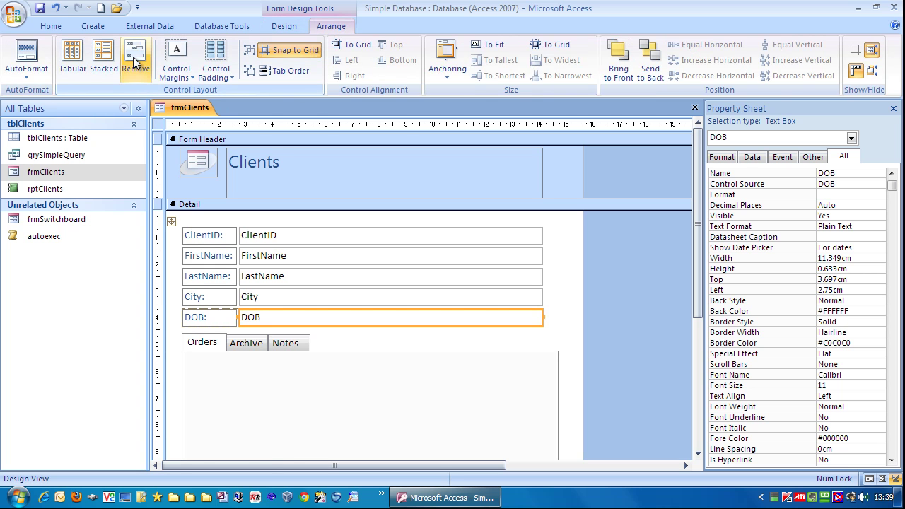